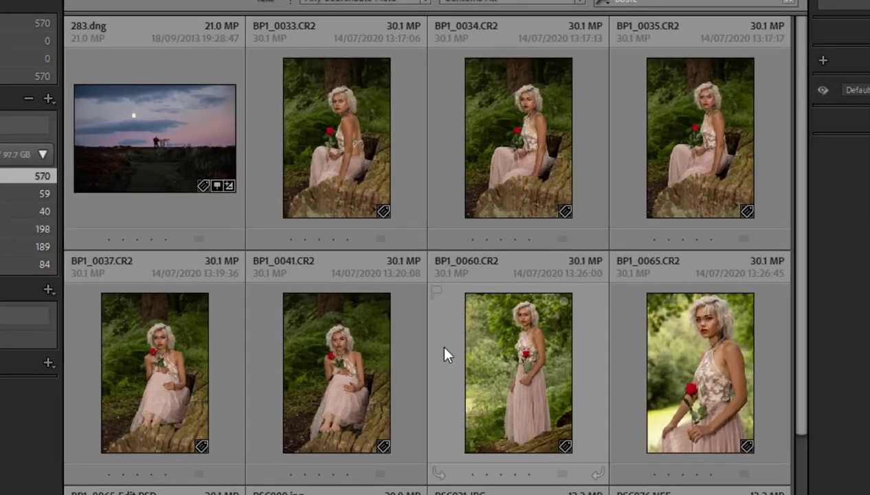
Select BP1_0060.CR2, expand Quick Develop and lower the photo's exposure by two large increments
click(450, 352)
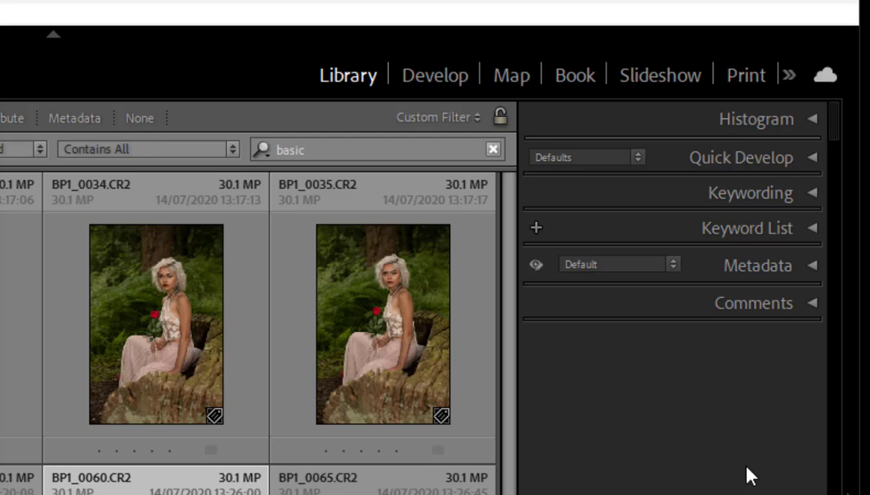
click(813, 158)
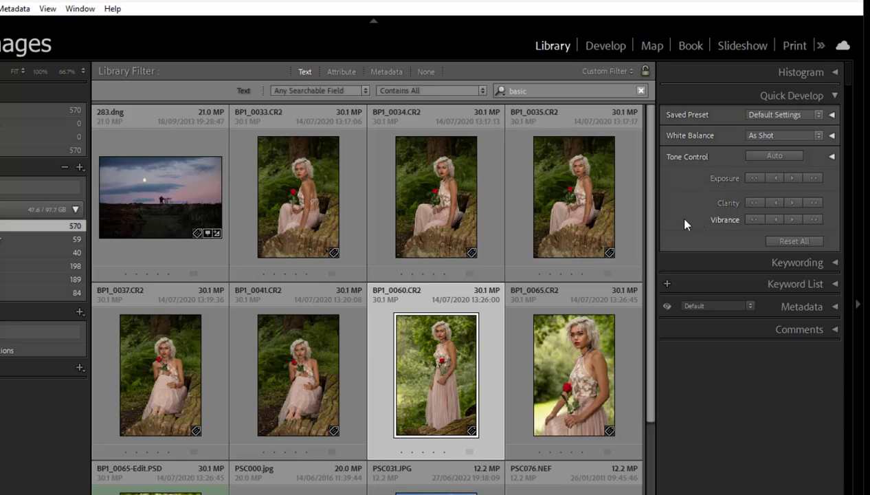
click(757, 180)
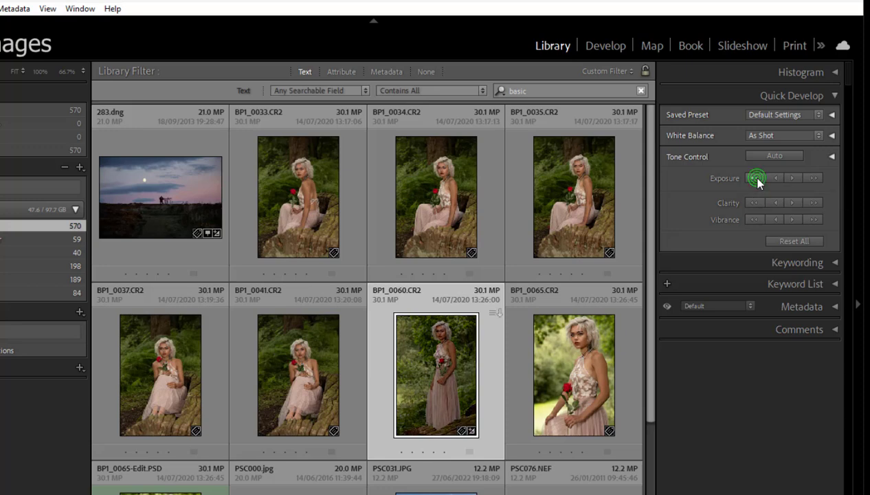
click(757, 180)
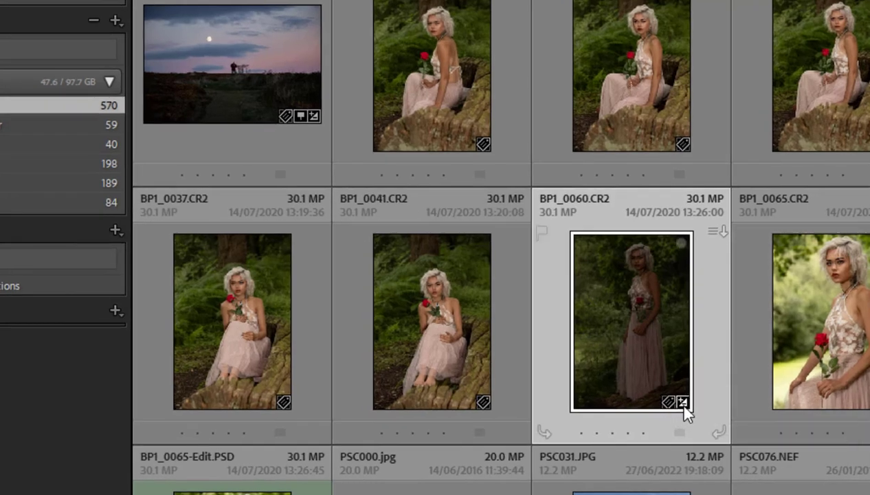
Expand the complete Tone Control settings and reset all Quick Develop adjustments on BP1_0060.CR2
mouse_move(684, 407)
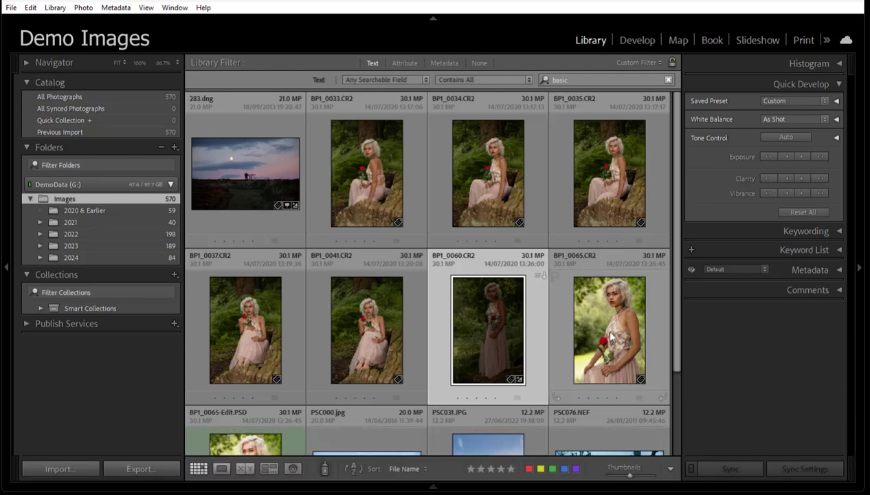
mouse_move(517, 335)
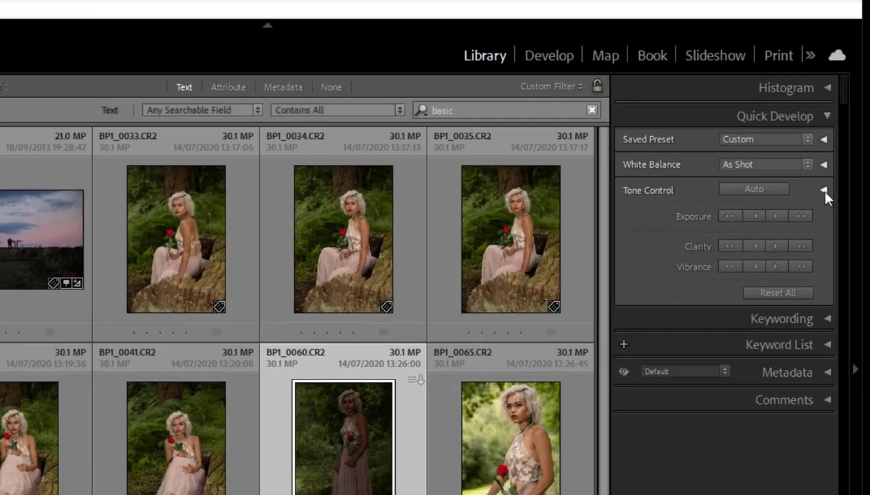
click(824, 191)
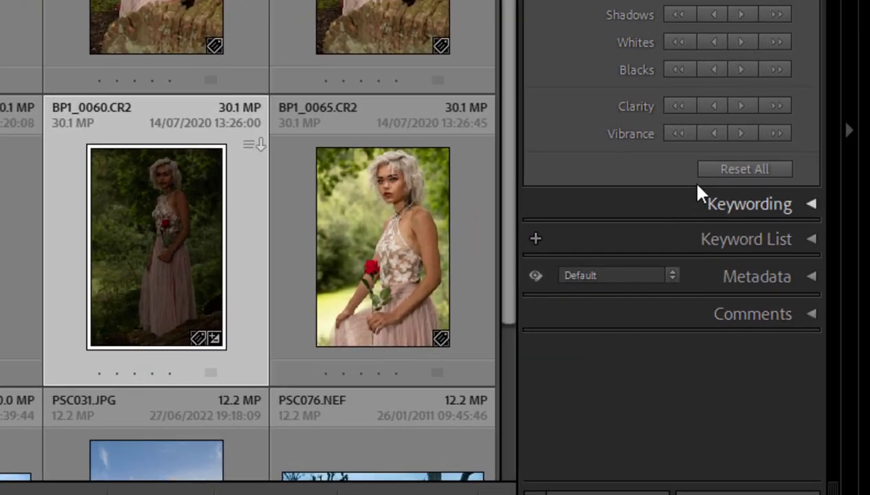
click(742, 171)
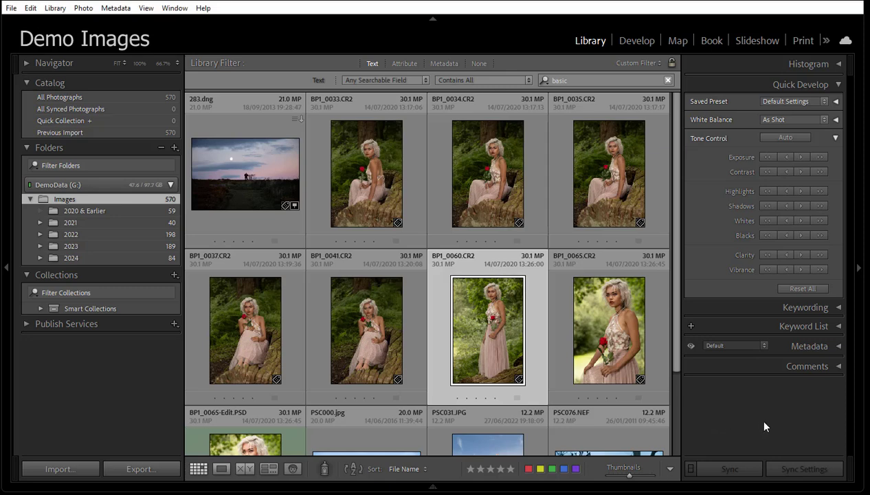
Clear the selection, open 283.dng in the Develop module and collapse its Basic adjustments
key(ctrl+d)
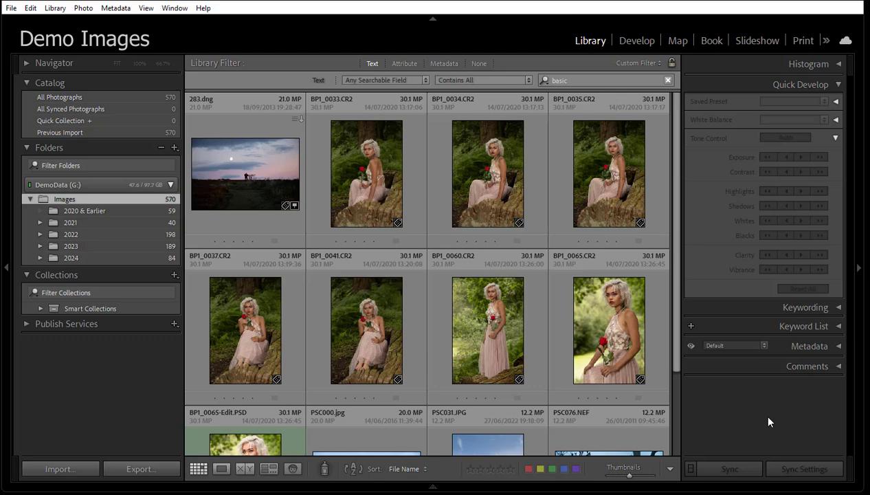
click(257, 227)
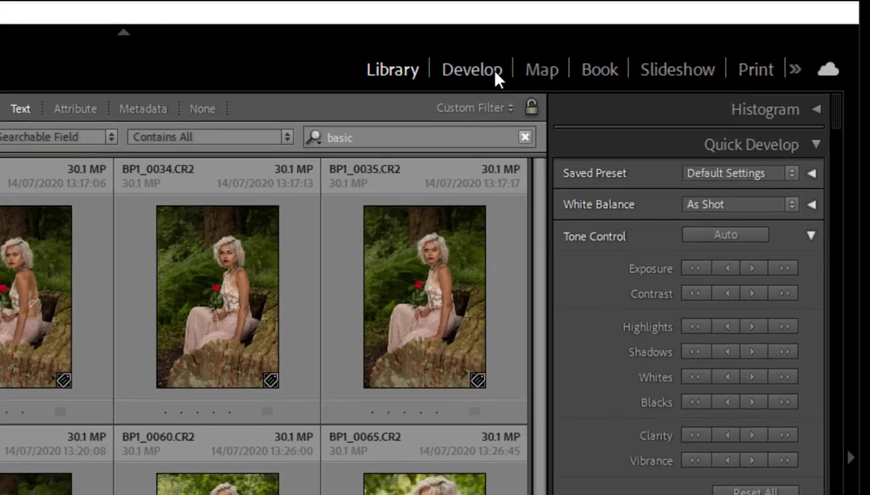
click(495, 71)
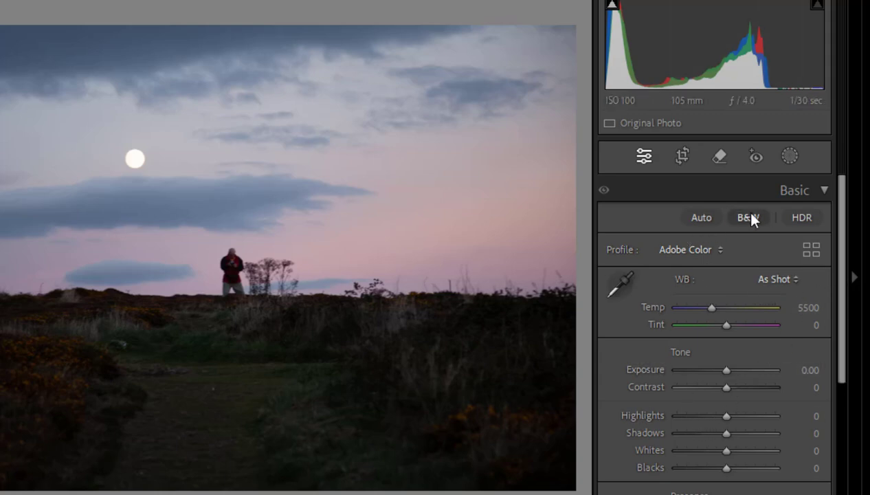
click(825, 193)
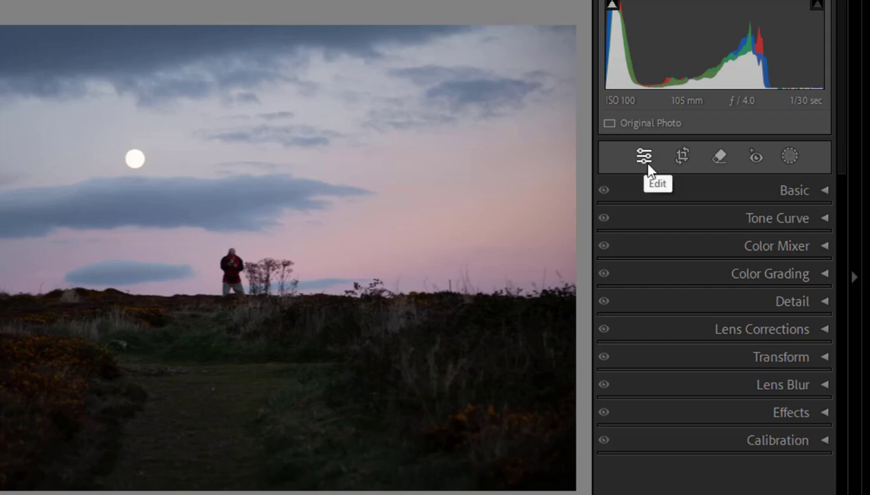
Look through the options of the Crop, Remove, Red Eye Correction and Masking tools, returning to Edit
click(685, 157)
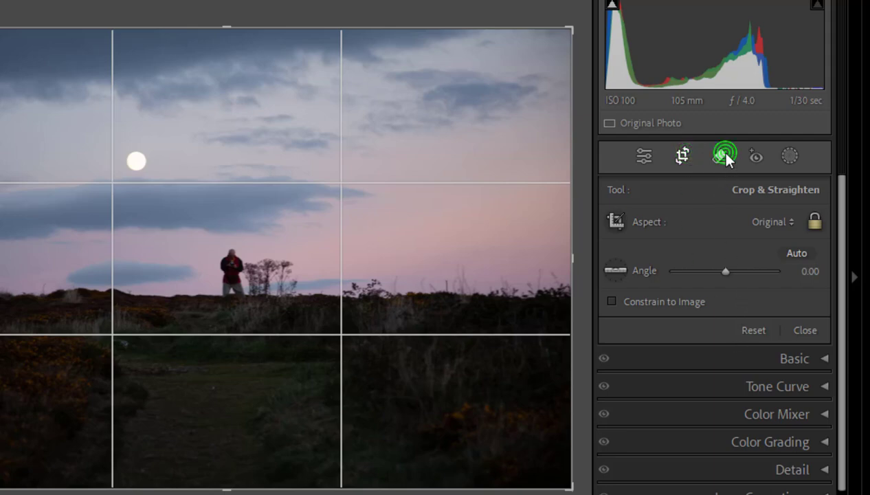
click(724, 155)
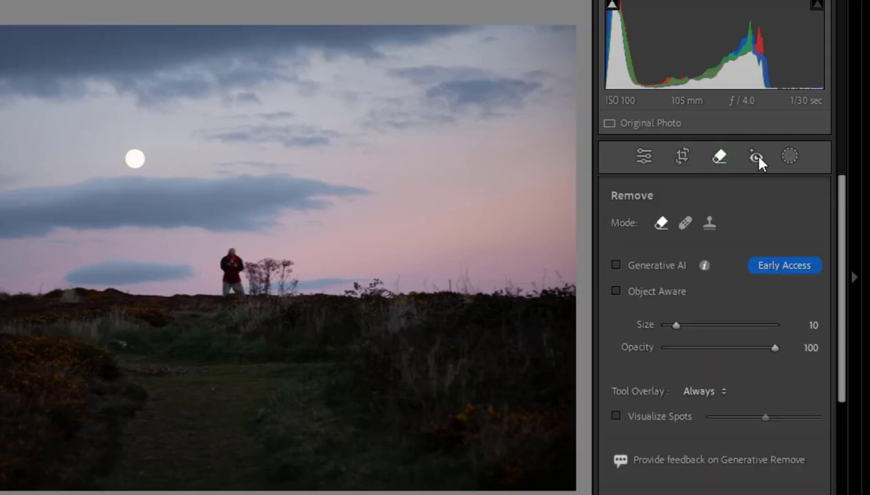
click(756, 157)
click(790, 159)
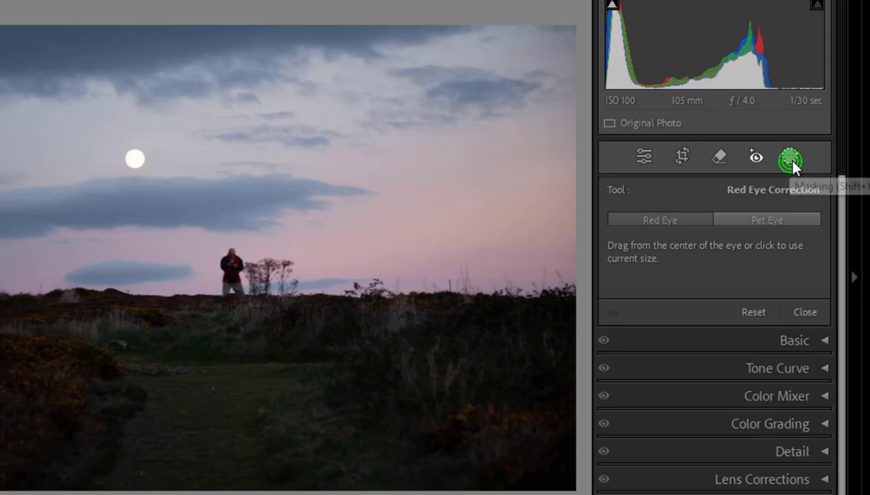
click(643, 157)
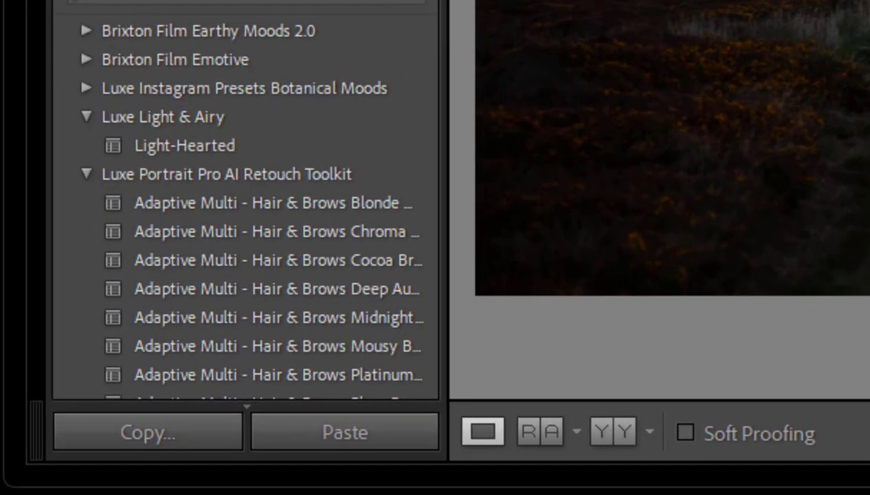
Look through the develop preset groups and expand the photo's History to examine its recorded edits
scroll(140, 62, down, 15)
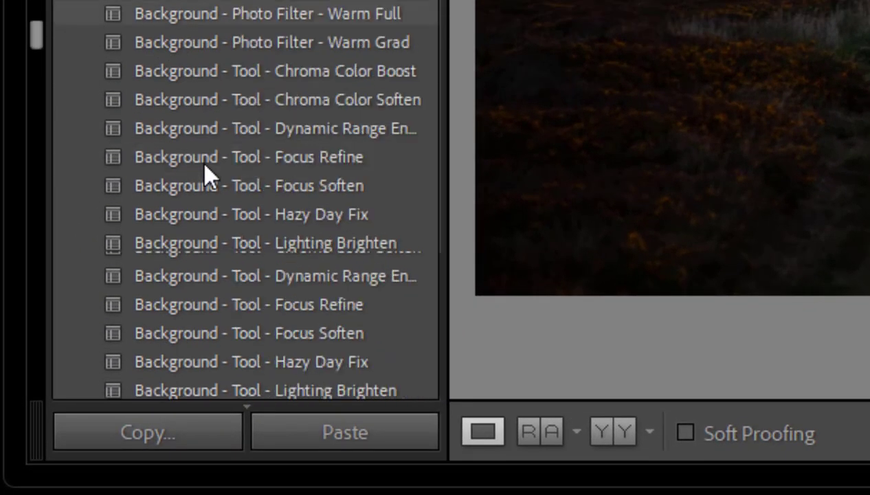
scroll(204, 166, down, 20)
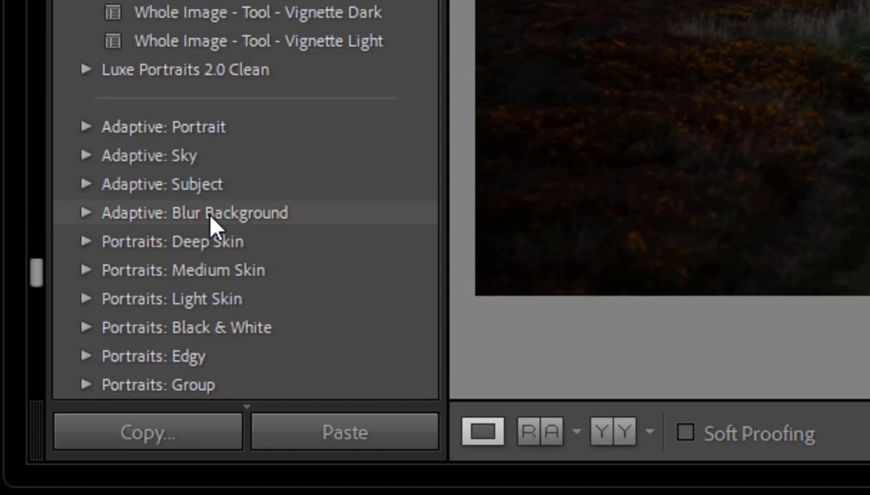
scroll(157, 179, down, 20)
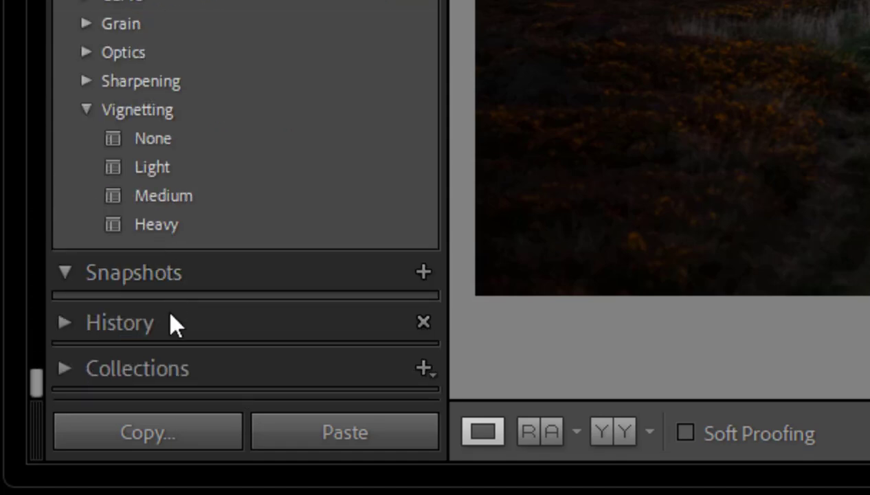
click(62, 323)
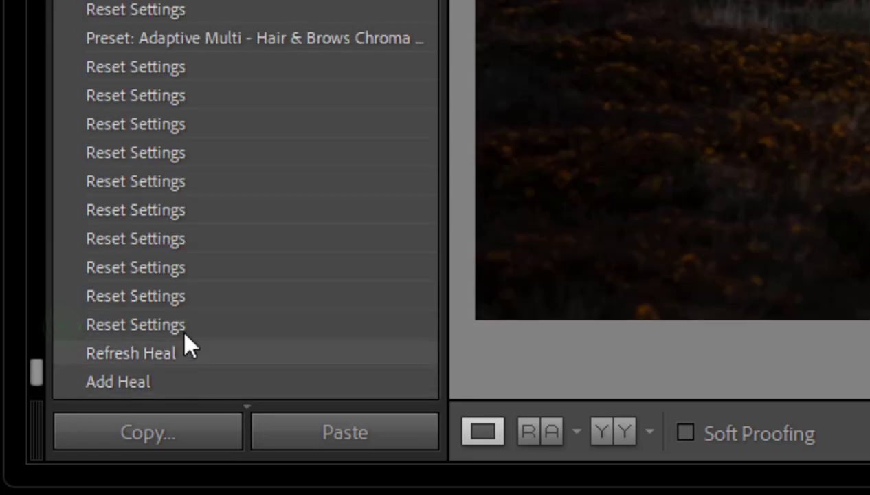
scroll(206, 296, down, 5)
click(207, 303)
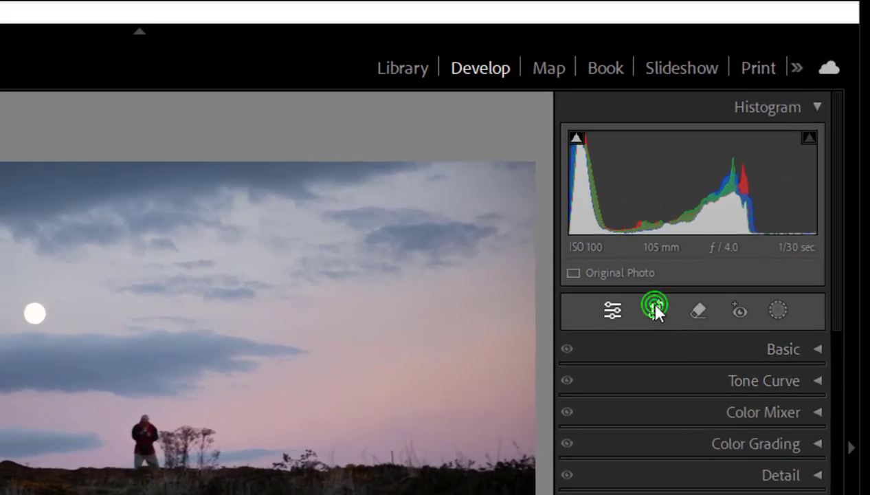
Start the Crop tool and view the custom aspect ratio dialog, closing it without entering a ratio
click(655, 309)
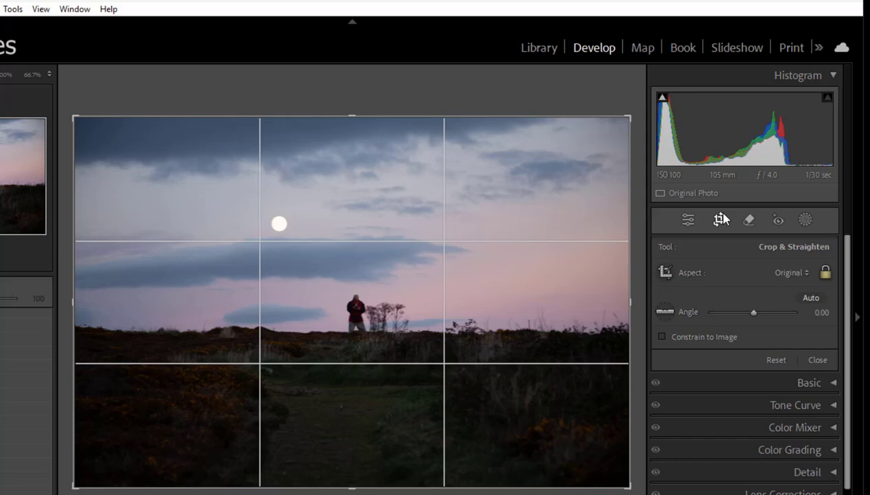
click(807, 274)
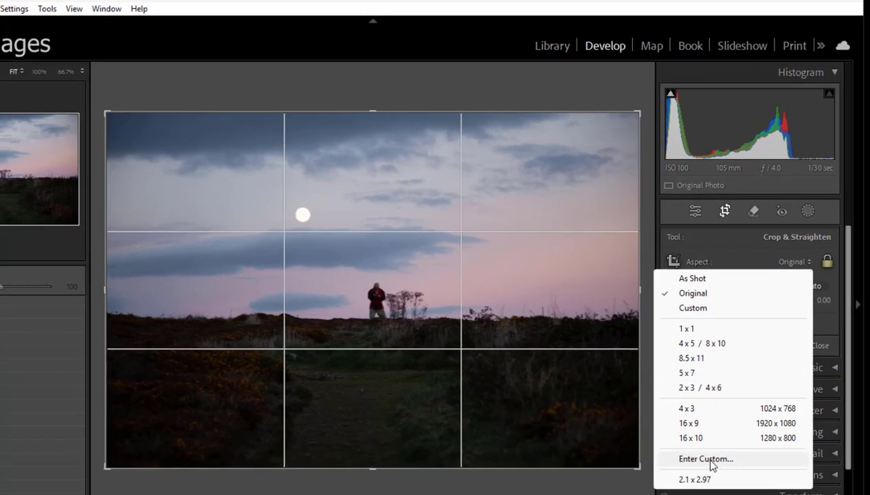
click(712, 460)
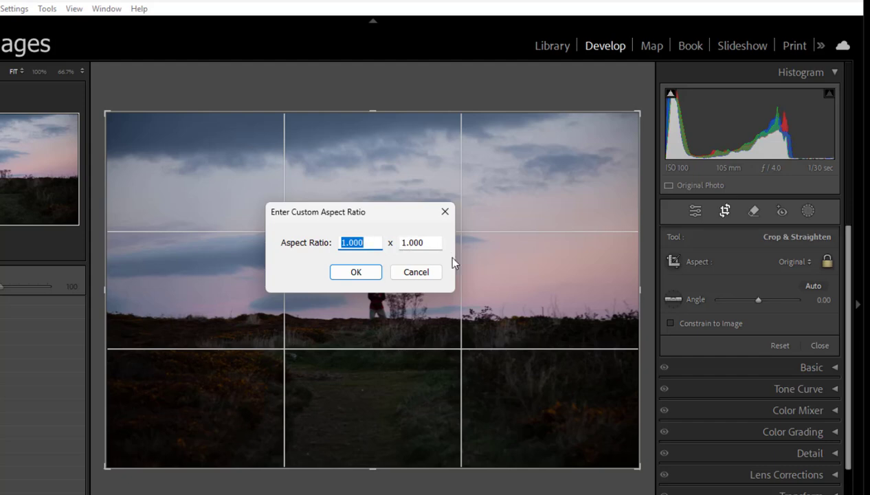
click(416, 272)
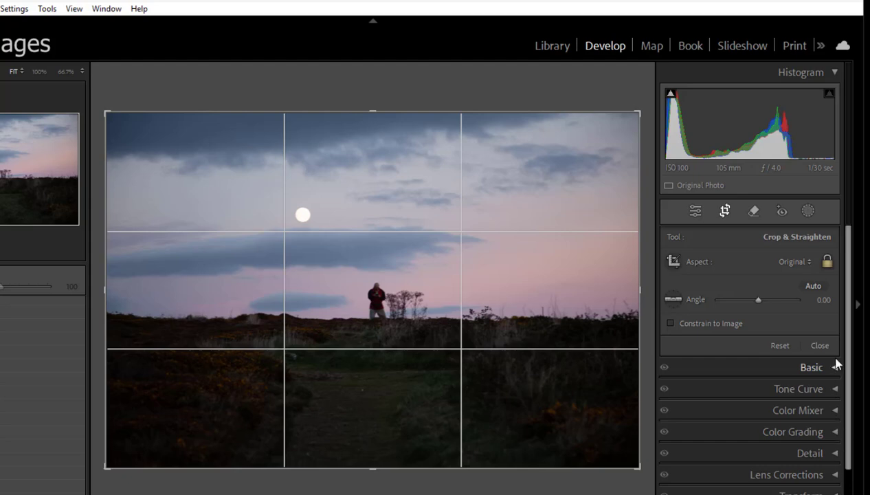
Crop the photo at a 2.1 x 2.97 aspect ratio, tightening the frame around the moon and standing figure
click(807, 263)
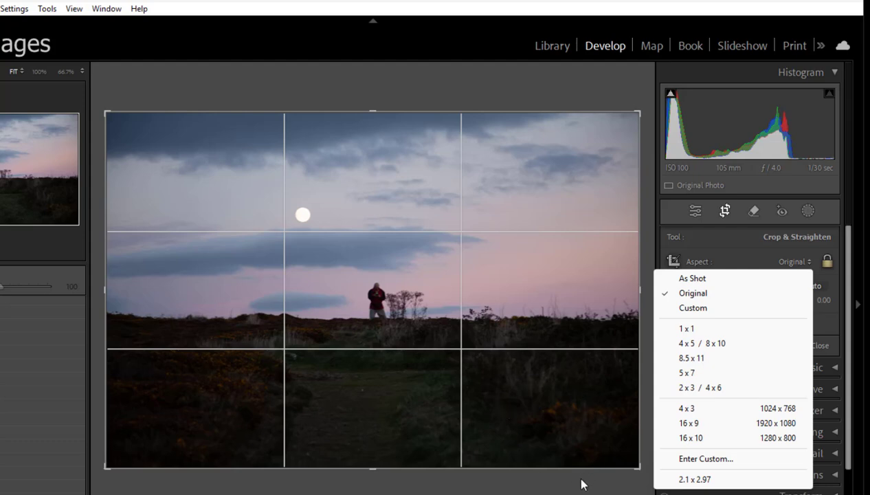
click(695, 479)
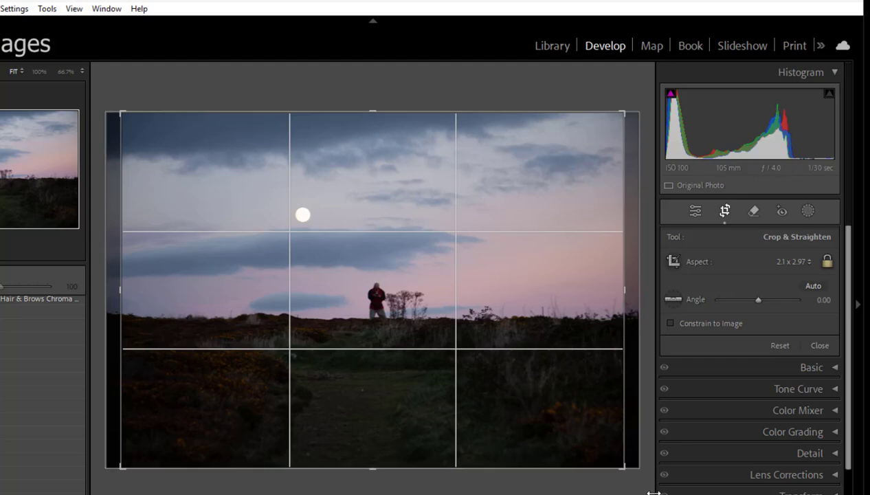
drag(622, 472, 579, 437)
drag(165, 143, 230, 189)
drag(453, 246, 525, 278)
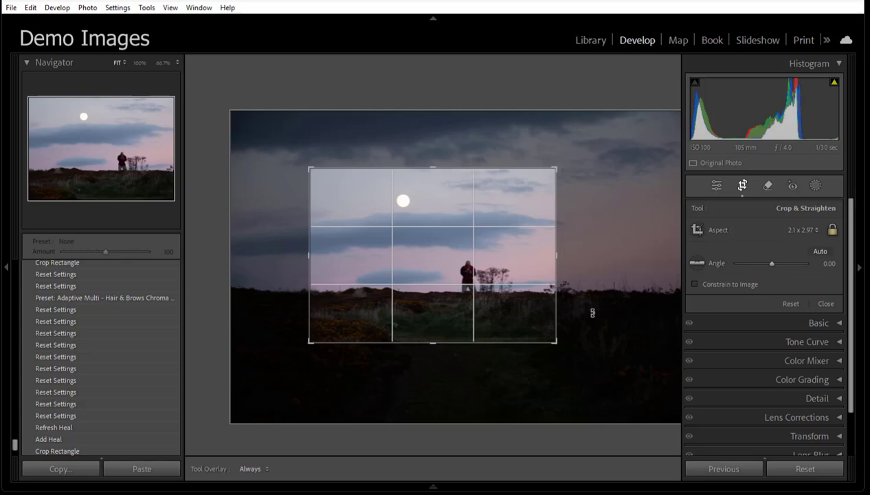
Cycle through the crop guide overlays, including grid, diagonals and triangles, ending on the golden spiral
key(o)
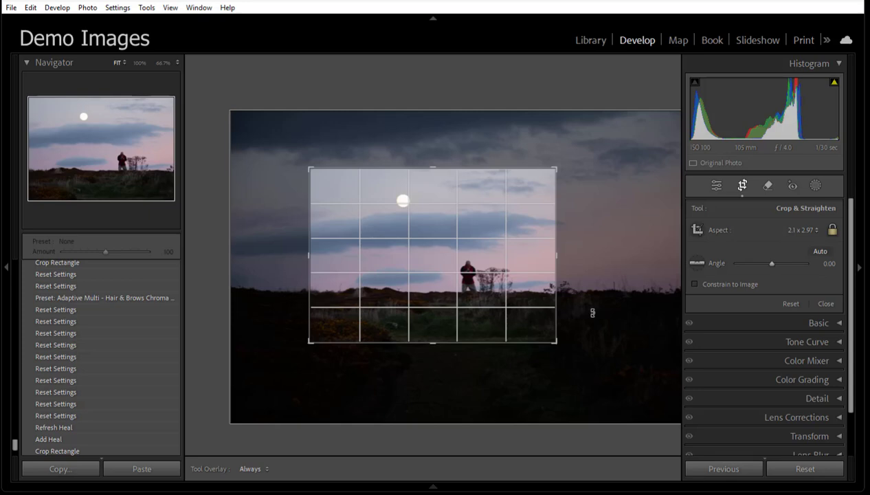
key(o)
key(o)
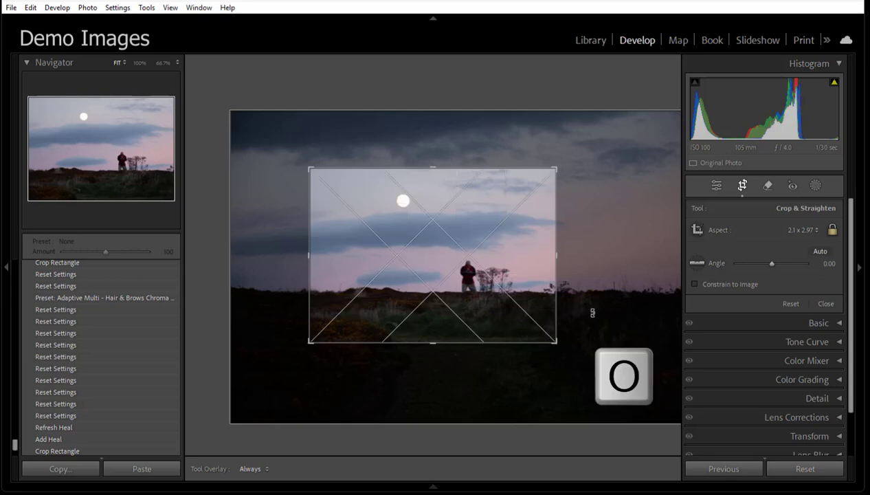
key(o)
key(o)
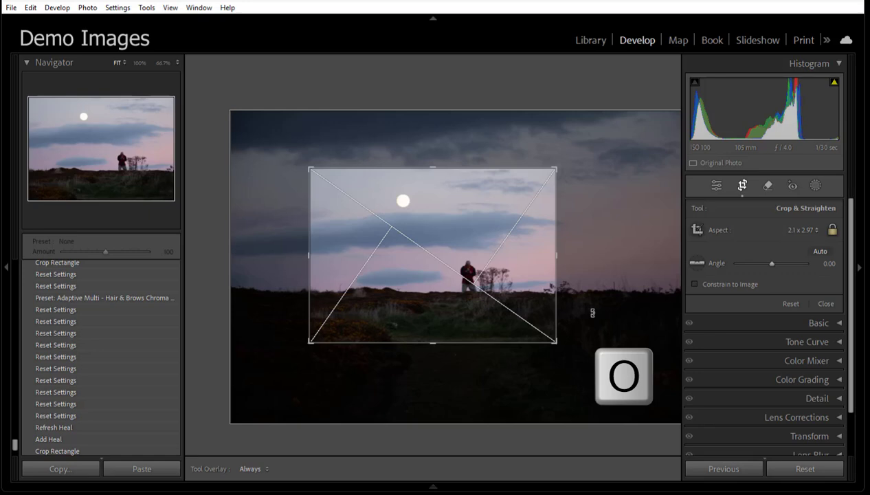
key(o)
key(o)
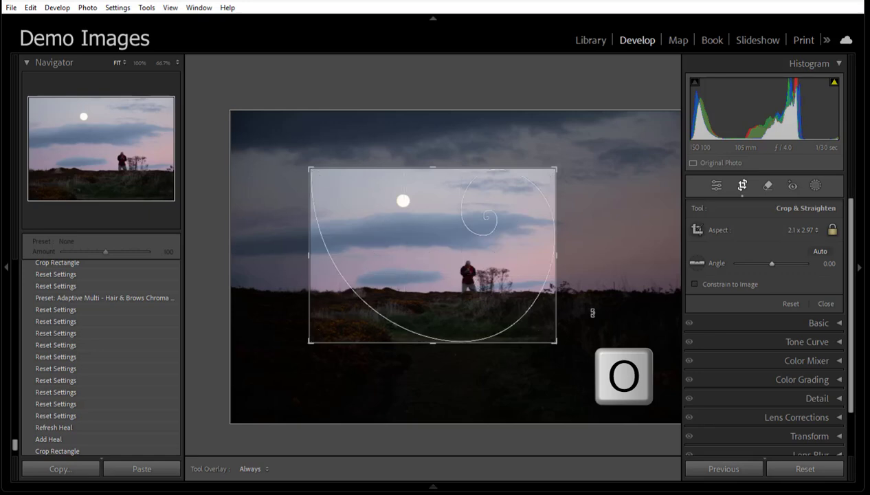
key(o)
key(o)
key(o)
key(o)
key(o)
key(o)
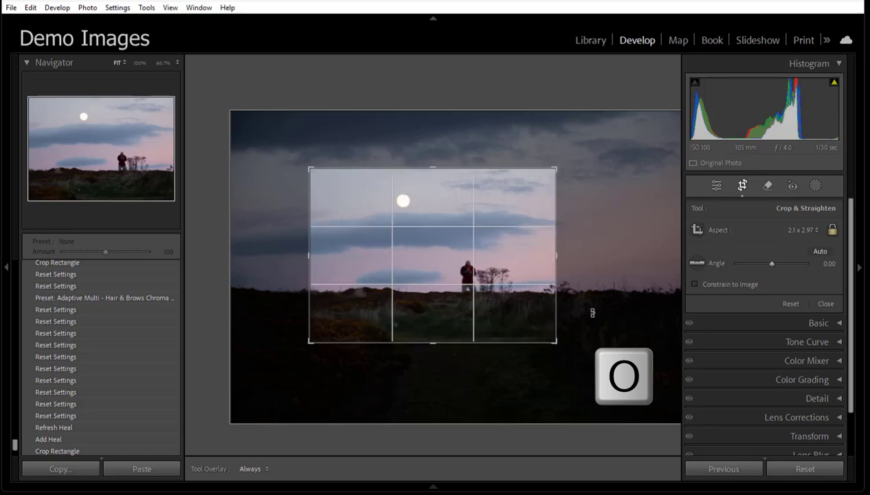
key(o)
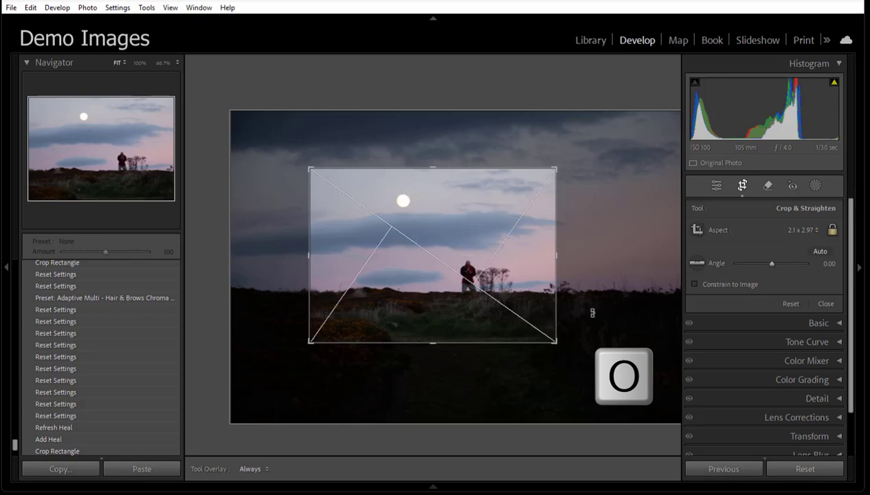
key(o)
key(o)
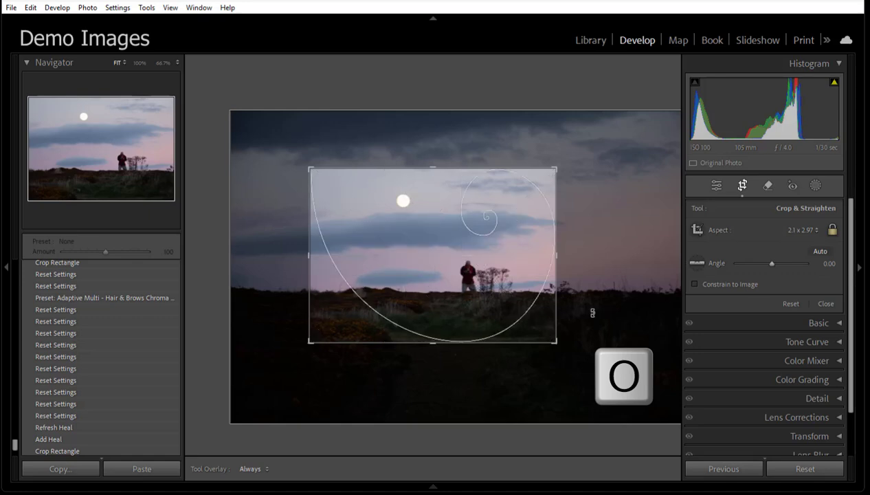
Cycle through every crop guide overlay again, from thirds and grid to diagonals and golden ratio, back to the golden spiral
key(o)
key(o)
key(o)
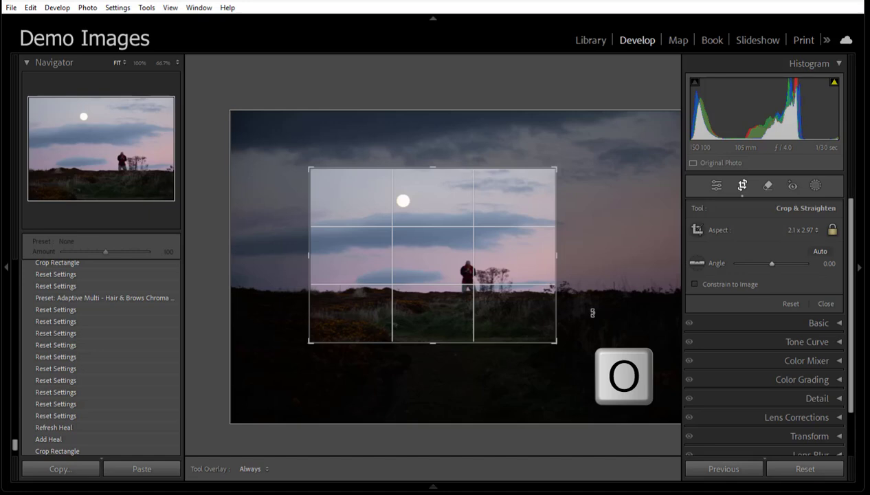
key(o)
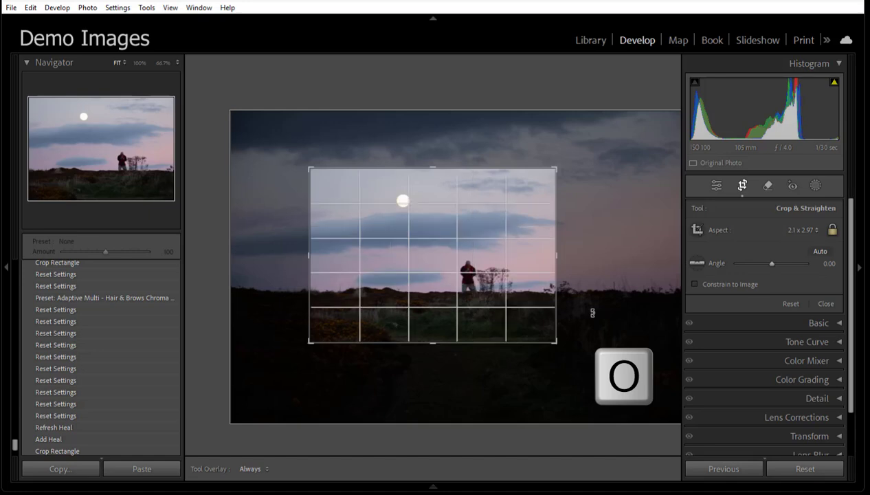
key(o)
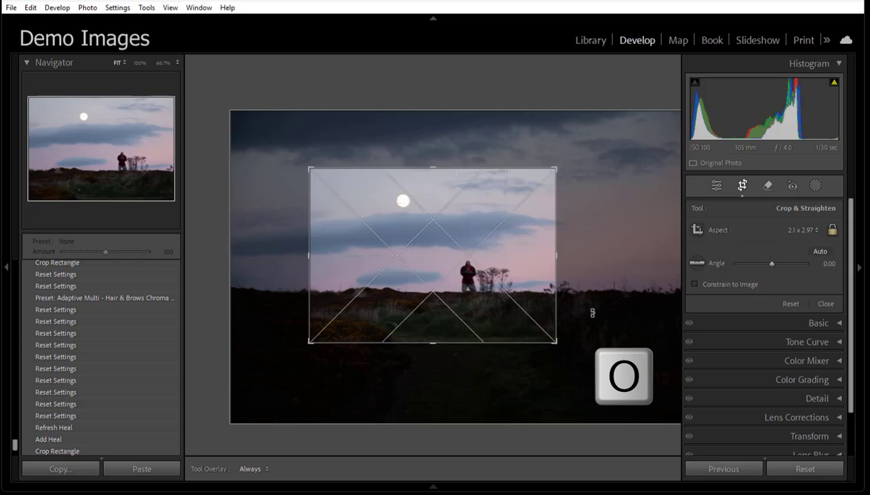
key(o)
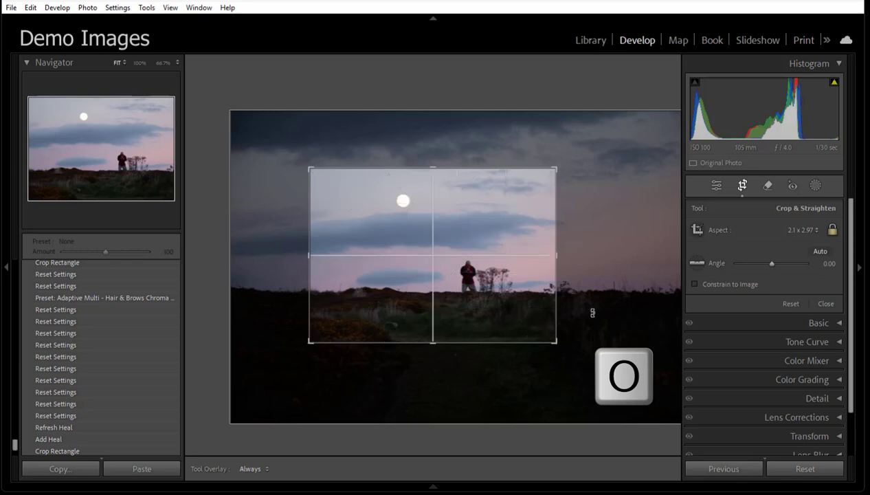
key(o)
key(o)
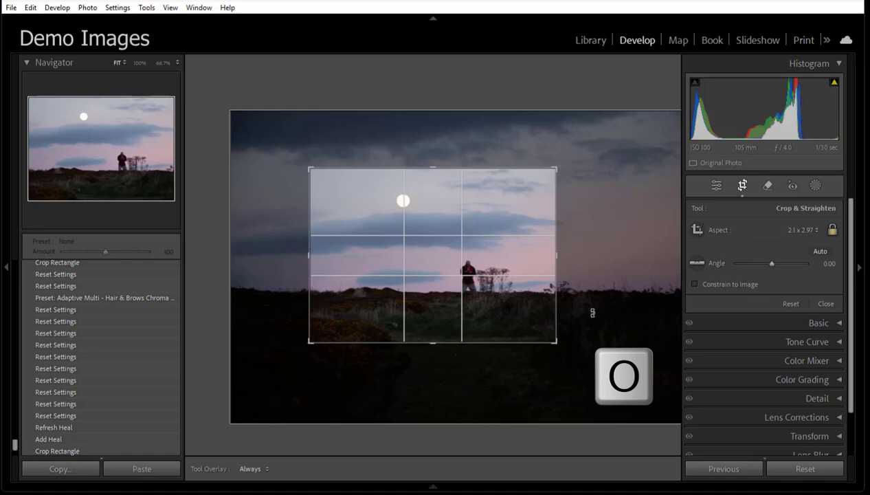
key(o)
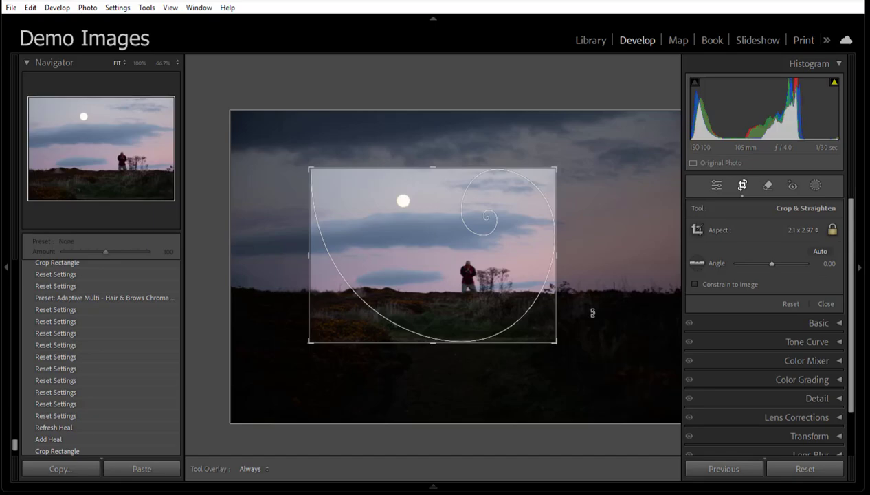
Change the golden spiral overlay's orientation and cycle through the remaining crop guides to the fine grid
key(shift+o)
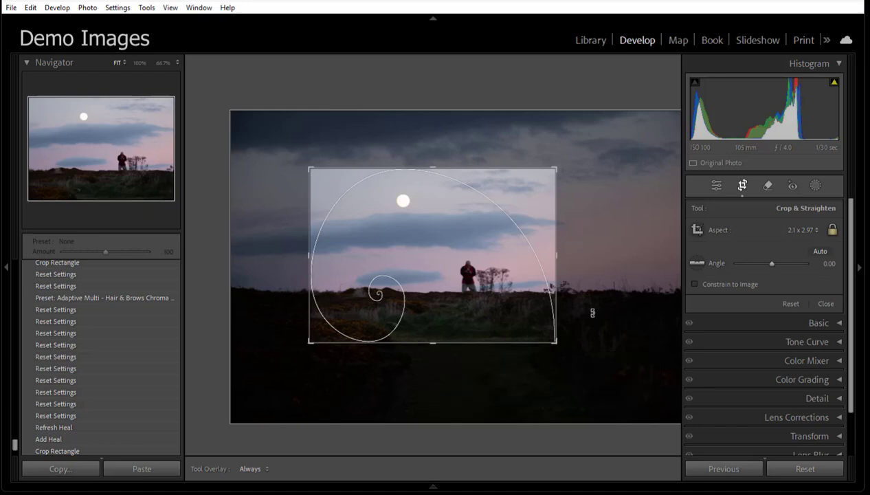
key(o)
key(o)
key(o)
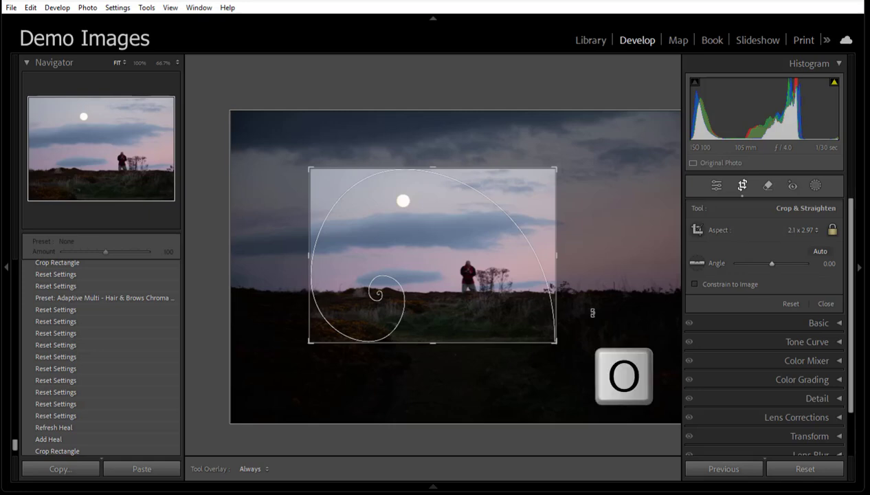
key(o)
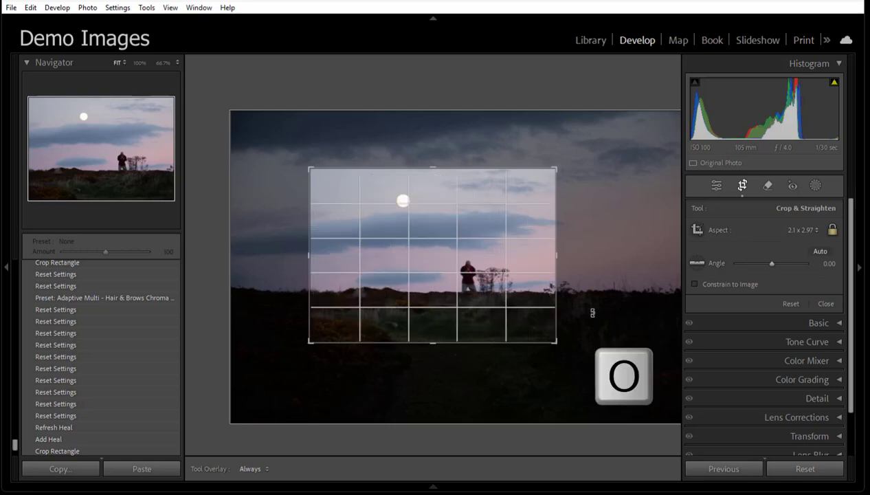
key(o)
key(o)
key(o)
key(o)
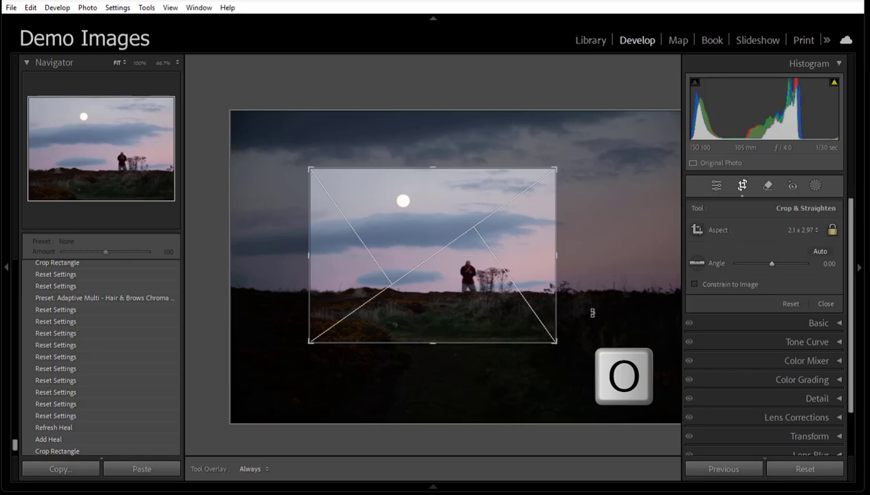
key(o)
key(o)
key(o)
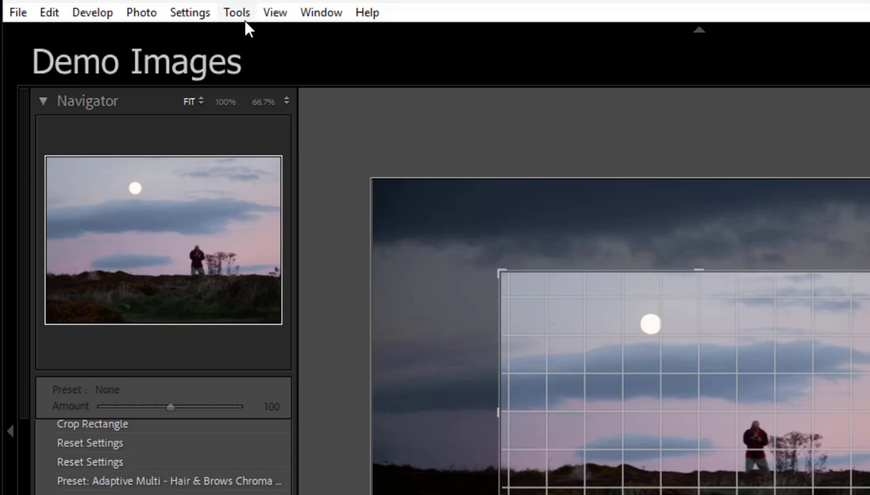
View the crop guide overlay options and switch the crop's overlay to the rule of thirds
click(149, 9)
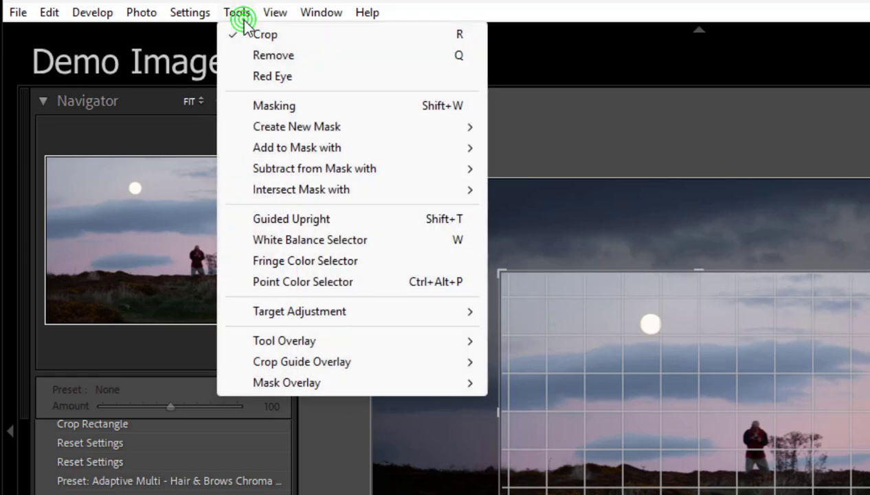
mouse_move(312, 365)
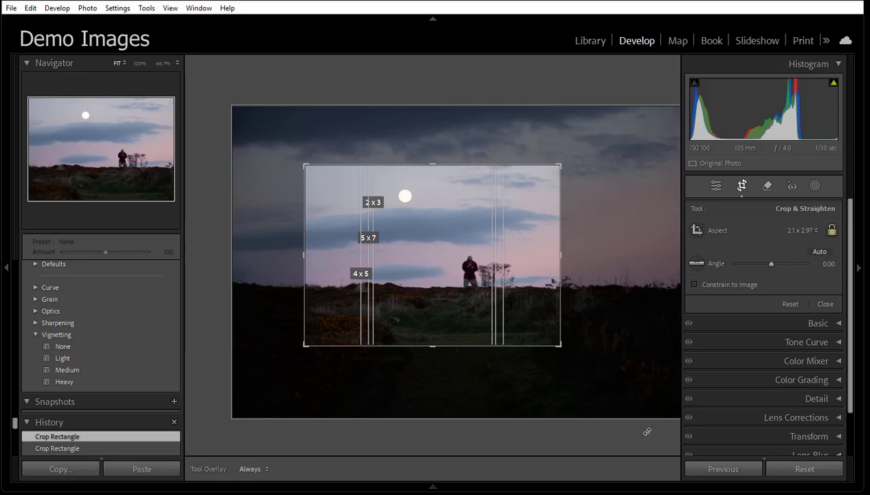
key(o)
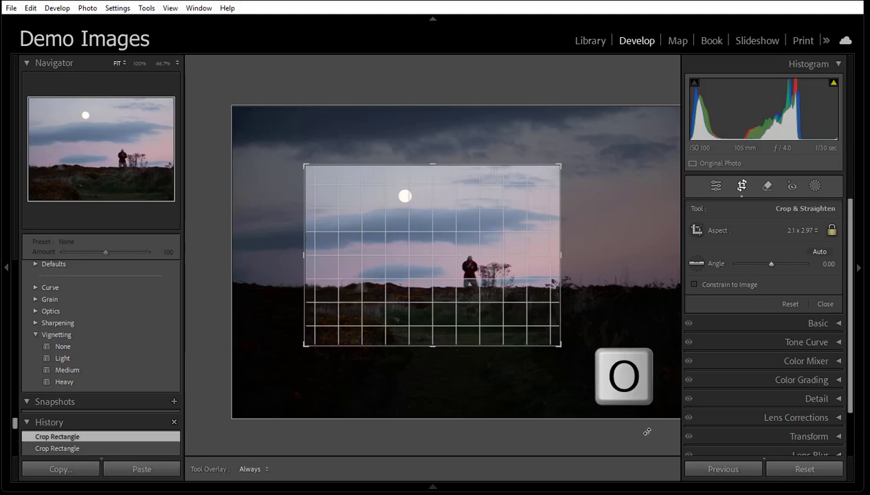
key(o)
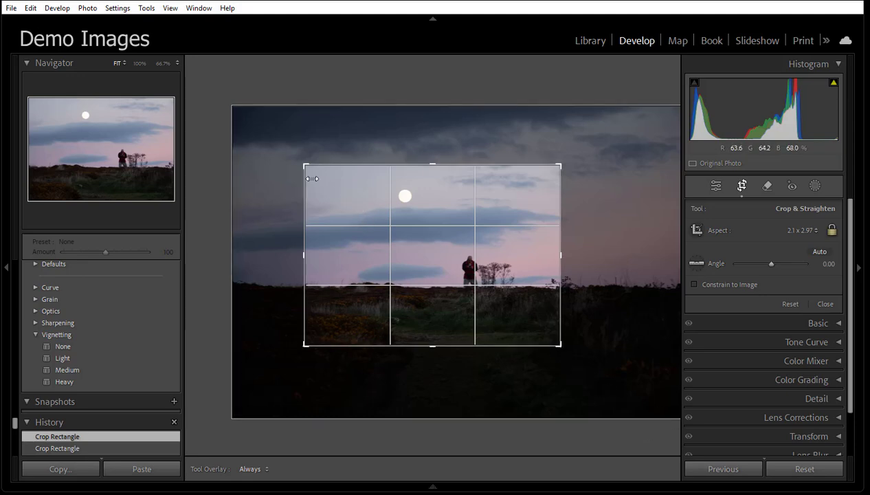
Reshape the crop into a portrait frame around the moon and standing figure, aligning them with the rule-of-thirds lines
drag(300, 166, 464, 210)
drag(430, 243, 498, 264)
drag(464, 297, 496, 353)
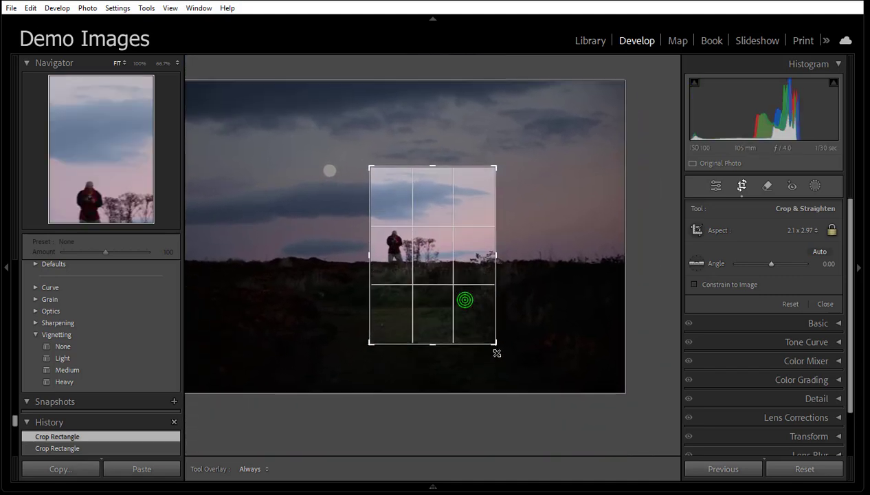
click(434, 266)
drag(435, 267, 491, 286)
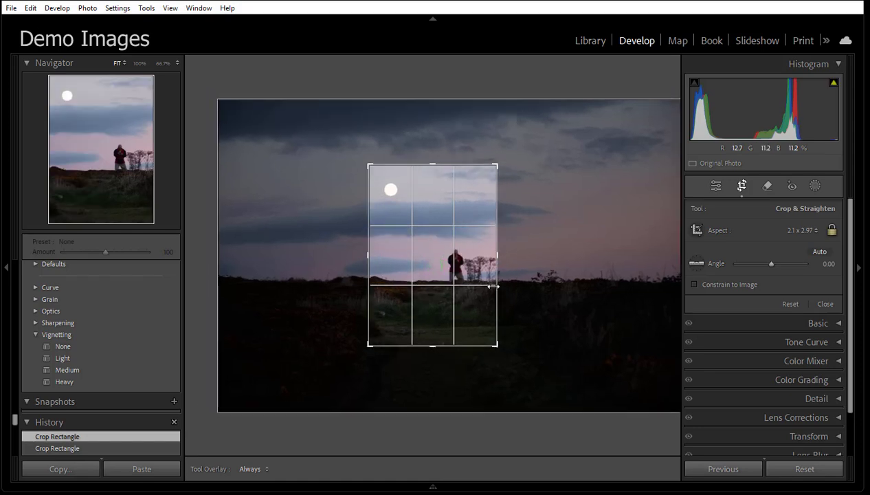
drag(369, 165, 345, 145)
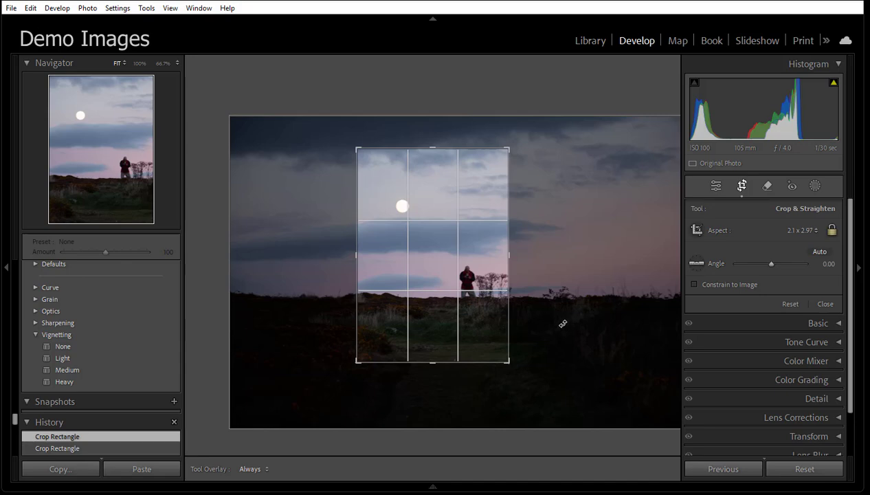
drag(458, 297, 446, 283)
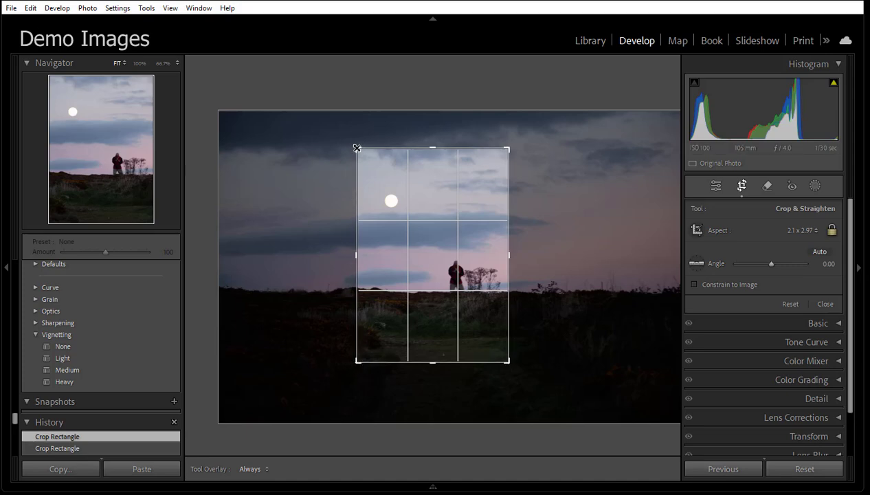
Resize and reposition the crop, flipping it to landscape and placing the standing figure near a lower rule-of-thirds intersection
drag(356, 147, 547, 283)
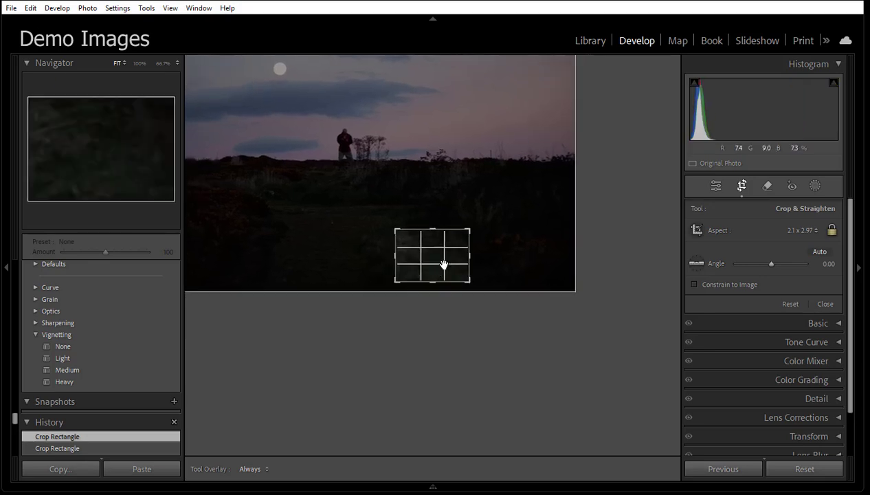
drag(444, 260, 470, 331)
drag(470, 280, 491, 310)
drag(383, 180, 398, 195)
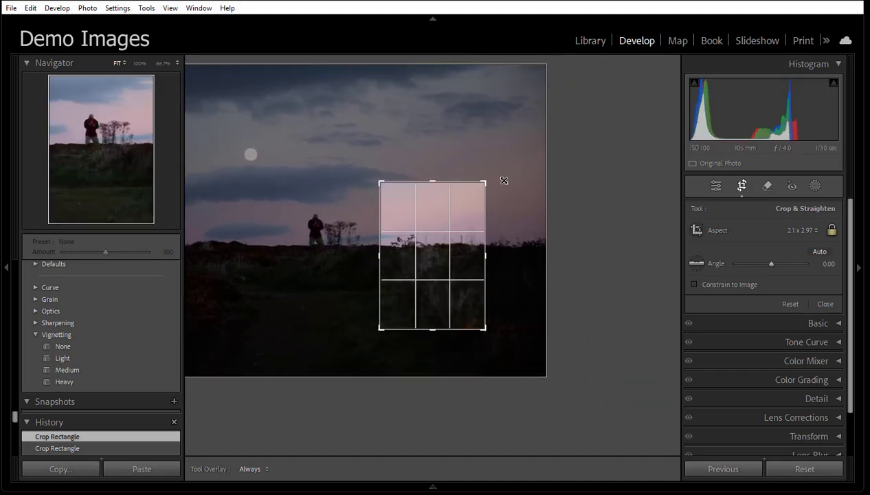
key(x)
drag(349, 203, 336, 189)
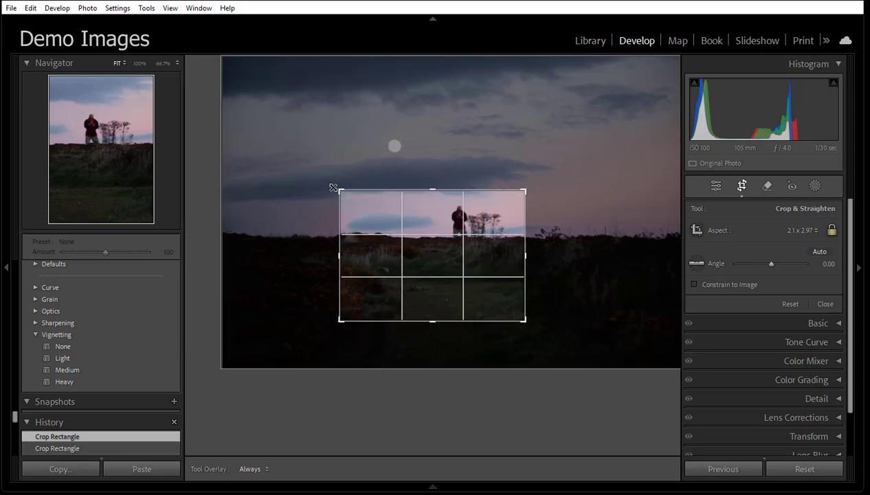
drag(453, 228, 485, 290)
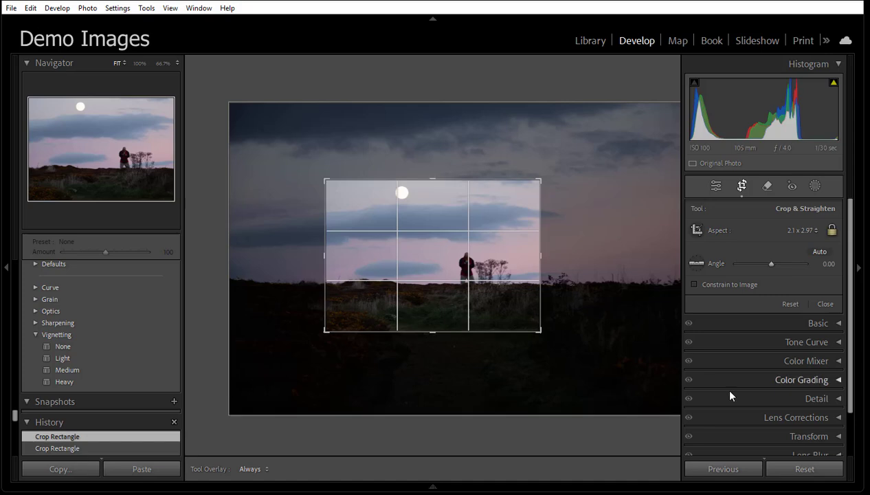
Reset all settings on 283.dng and open BP1_0060.CR2 from the Library in Develop with the Crop tool active
click(810, 472)
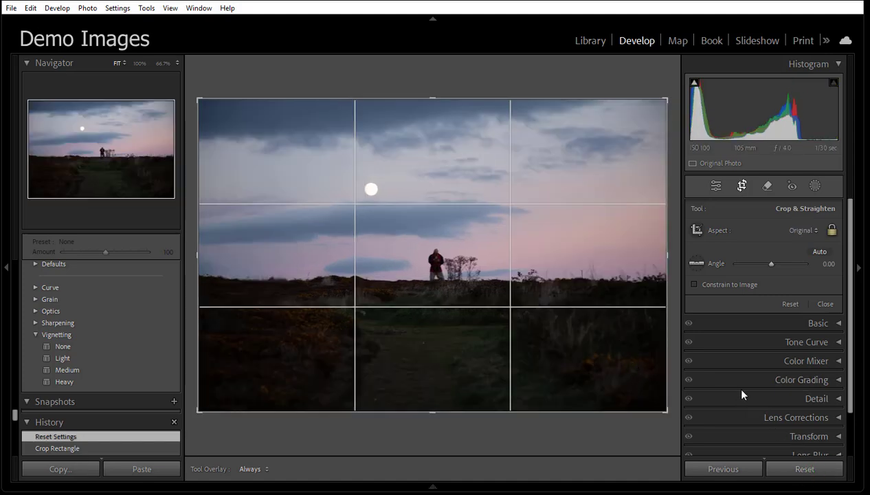
click(591, 40)
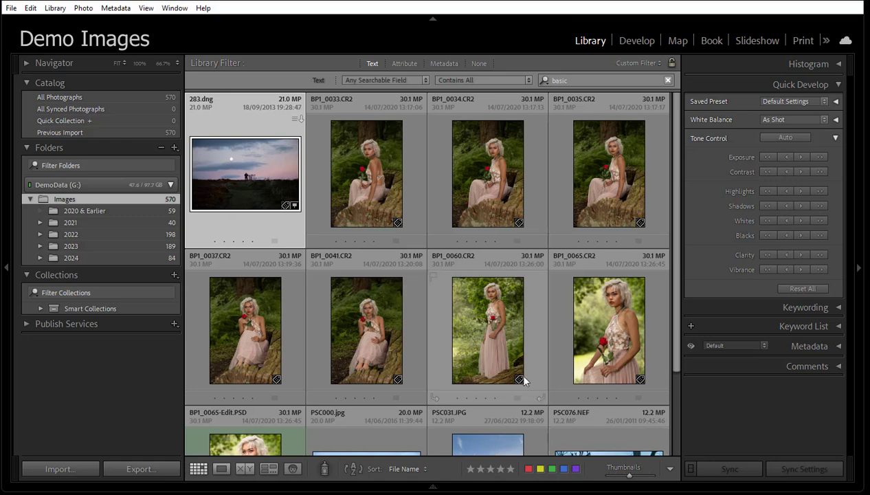
click(475, 334)
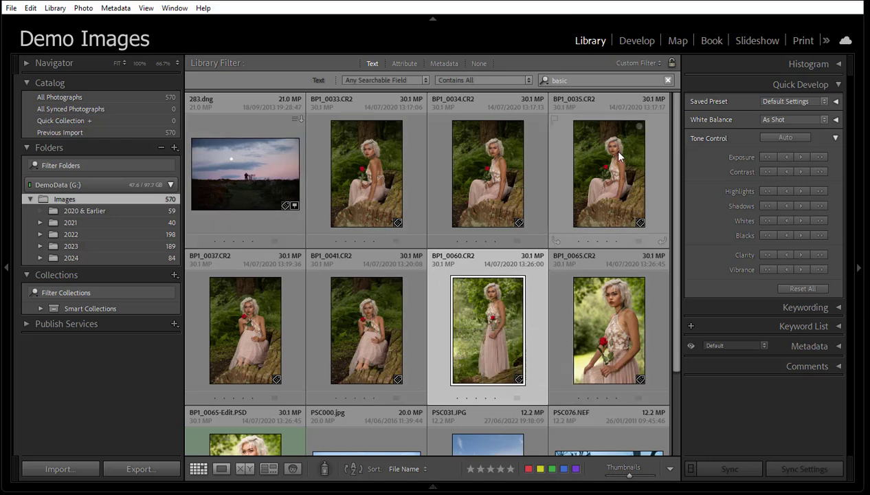
click(637, 42)
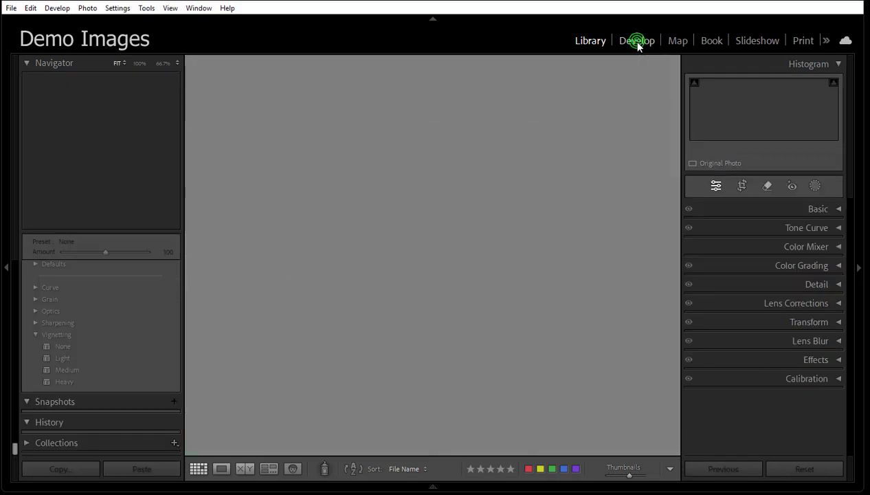
click(741, 185)
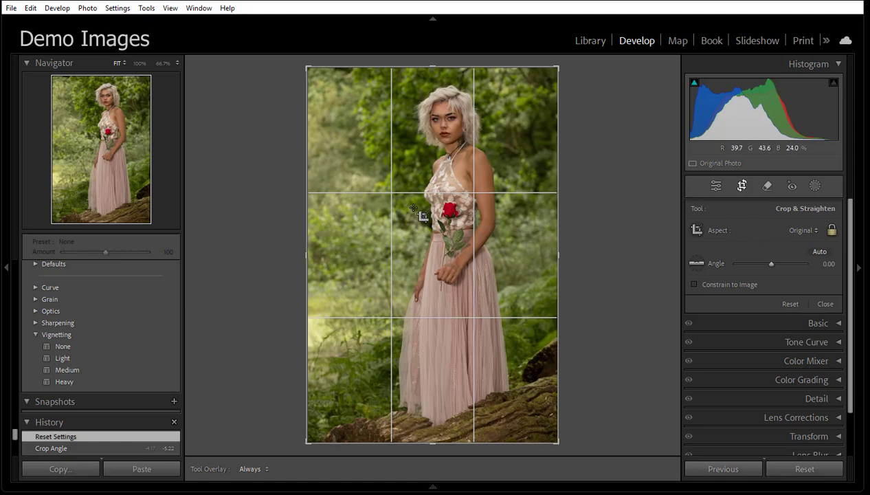
Cycle through the crop guide overlays on the portrait, including the aspect ratio guides, ending on the rule of thirds
key(o)
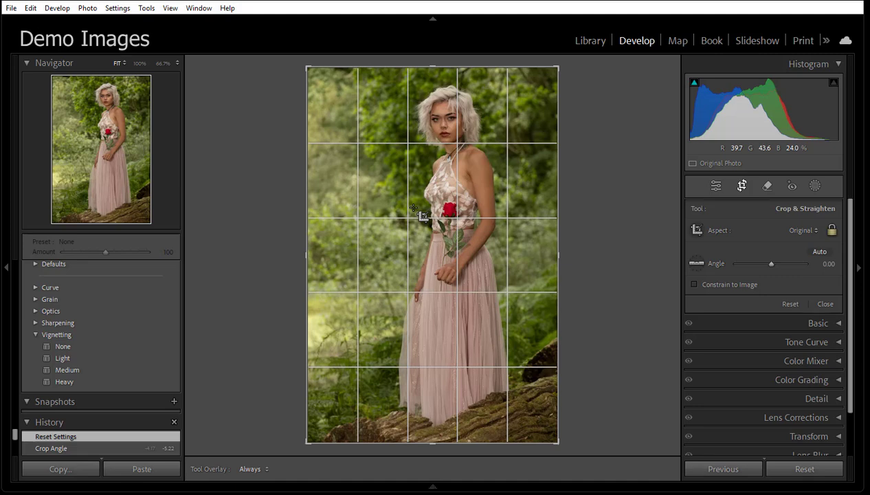
key(o)
key(o)
key(o)
key(o)
key(o)
key(o)
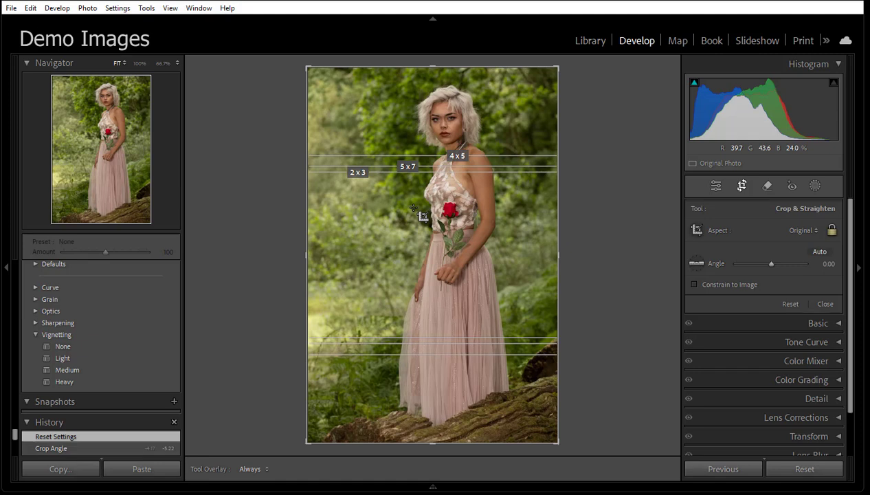
key(o)
key(o)
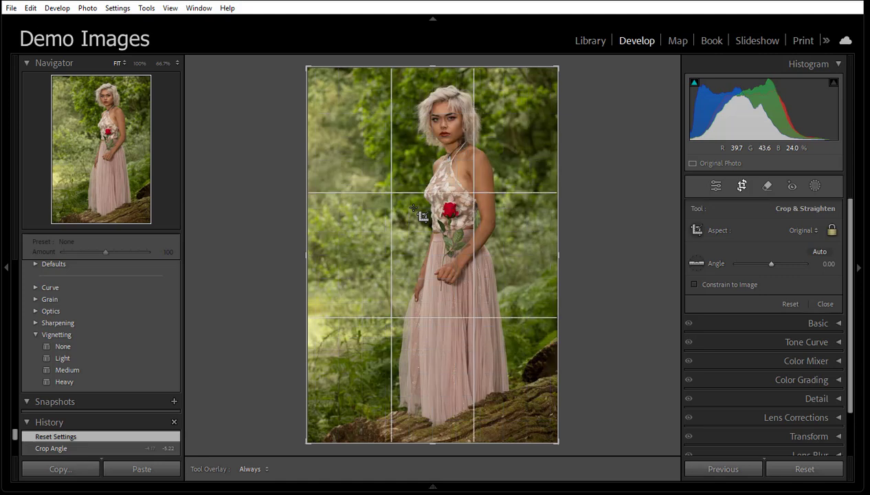
Crop the portrait at a 2.1 x 2.97 aspect ratio and straighten it, rotating to 1.55 before applying automatic straightening
click(816, 231)
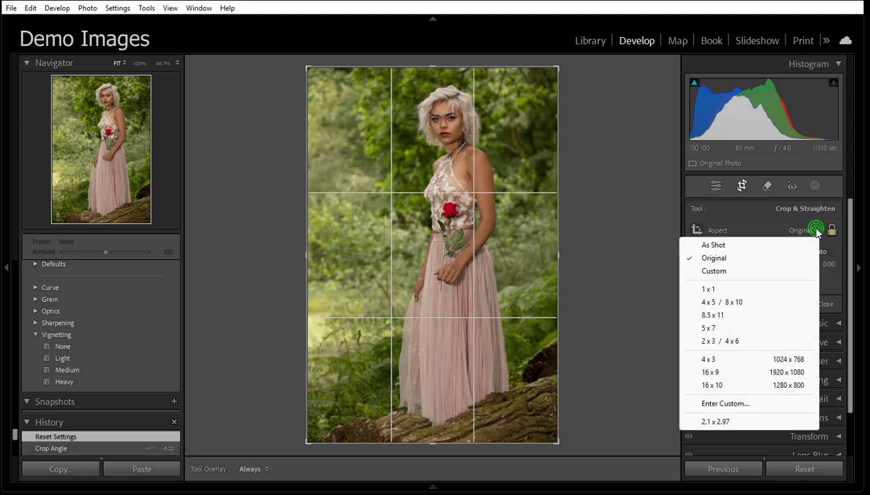
click(728, 422)
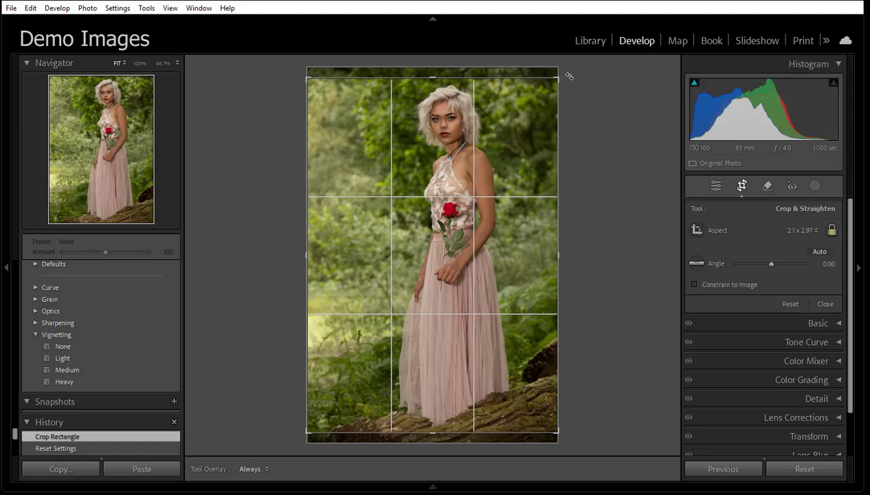
drag(569, 78, 568, 99)
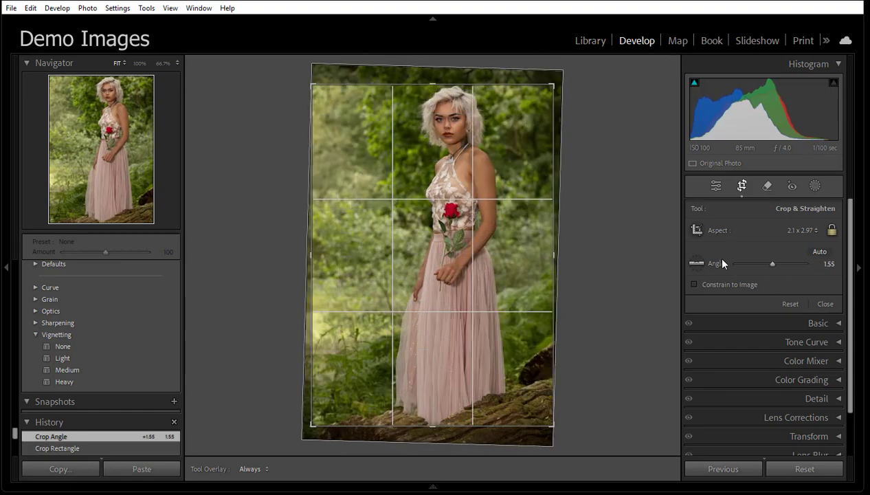
click(819, 254)
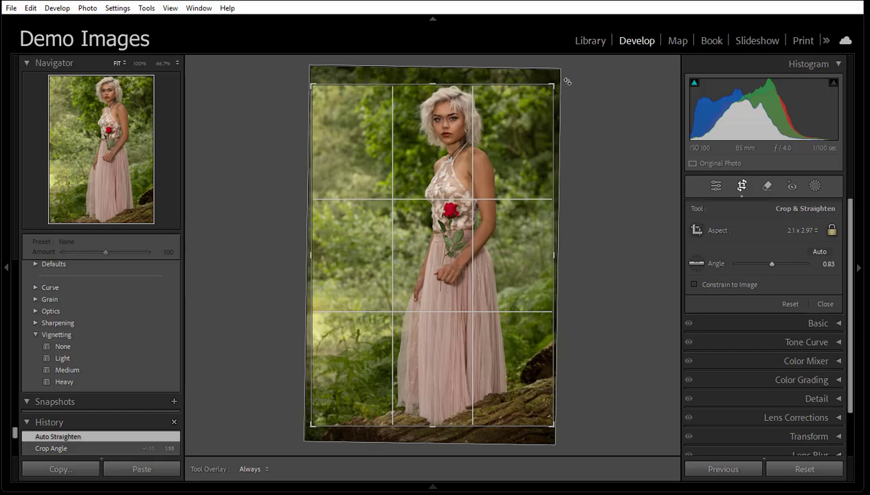
Rotate the portrait to 0.04, tilt it to -28.07, and apply automatic straightening
drag(565, 80, 565, 78)
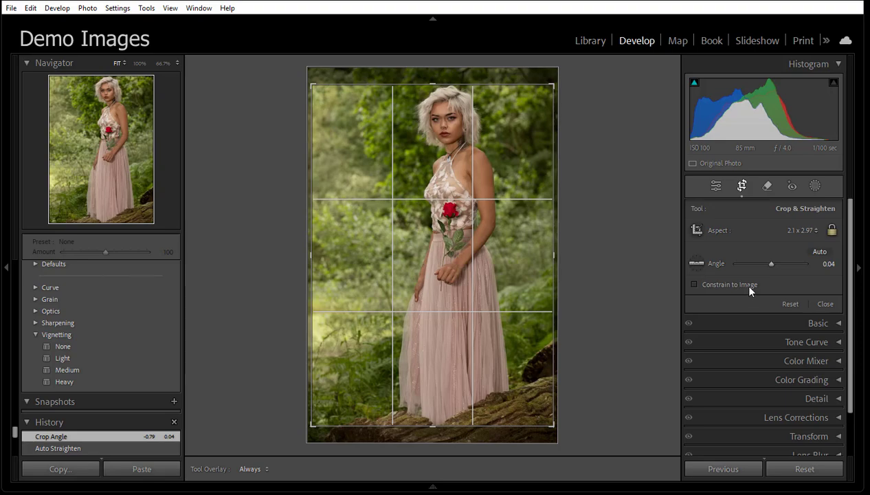
drag(771, 264, 749, 264)
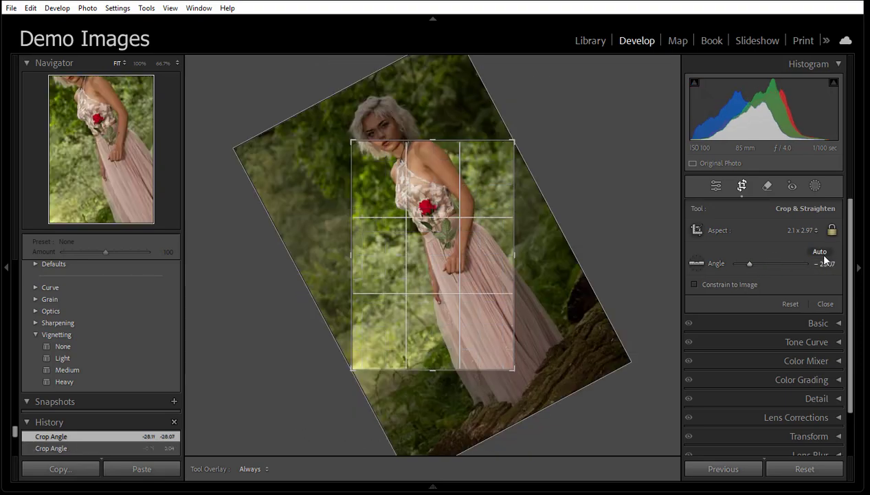
click(820, 252)
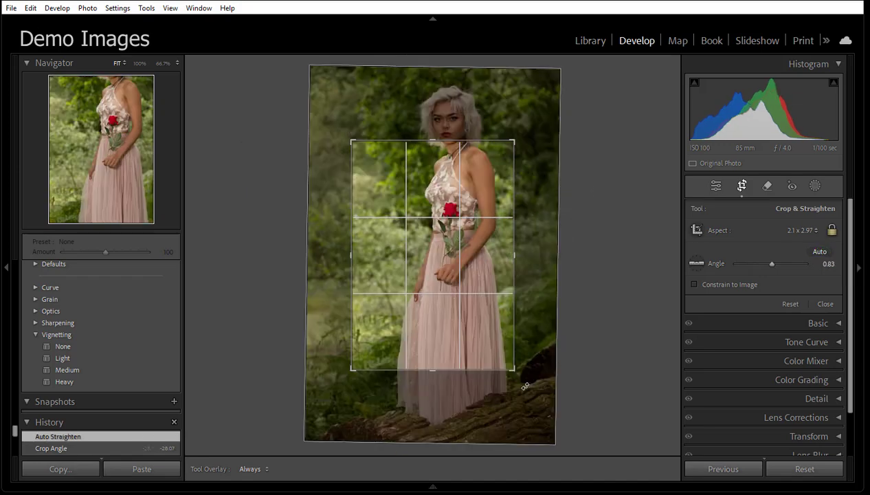
Enlarge the 2.1 x 2.97 crop around the full standing figure, keeping its corners inside the straightened photo
drag(512, 367, 534, 398)
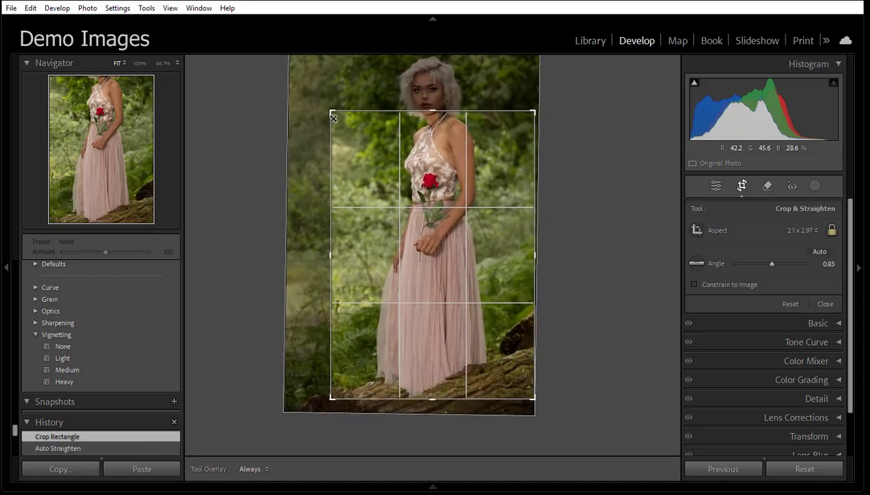
drag(327, 111, 307, 54)
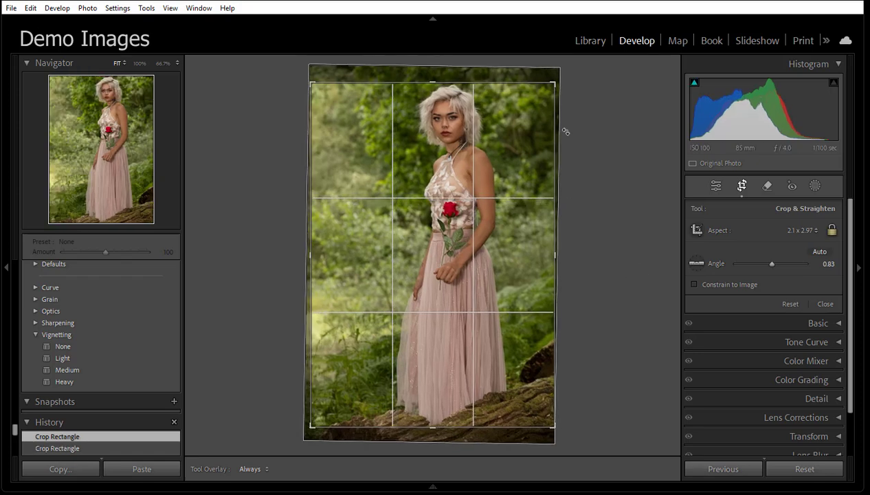
drag(555, 82, 553, 81)
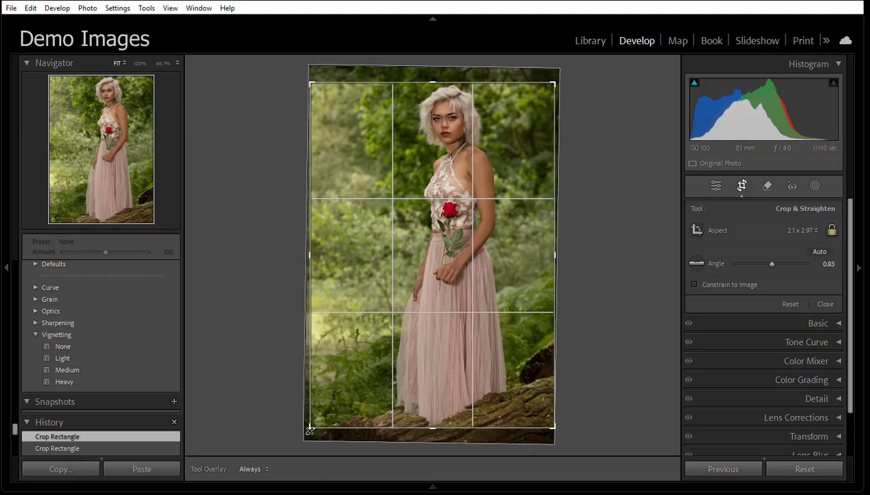
drag(309, 430, 308, 428)
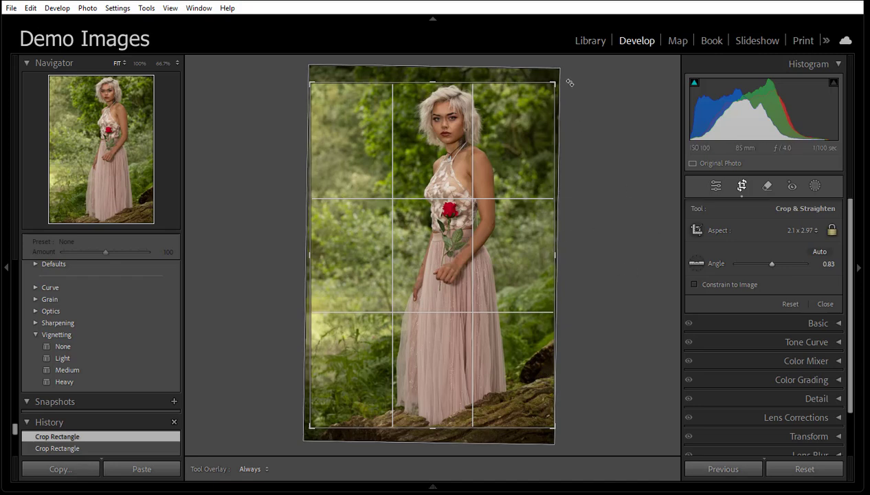
Rotate the portrait to 9.24, 2.02 and finally -2.92, and reset all its settings
drag(569, 82, 576, 124)
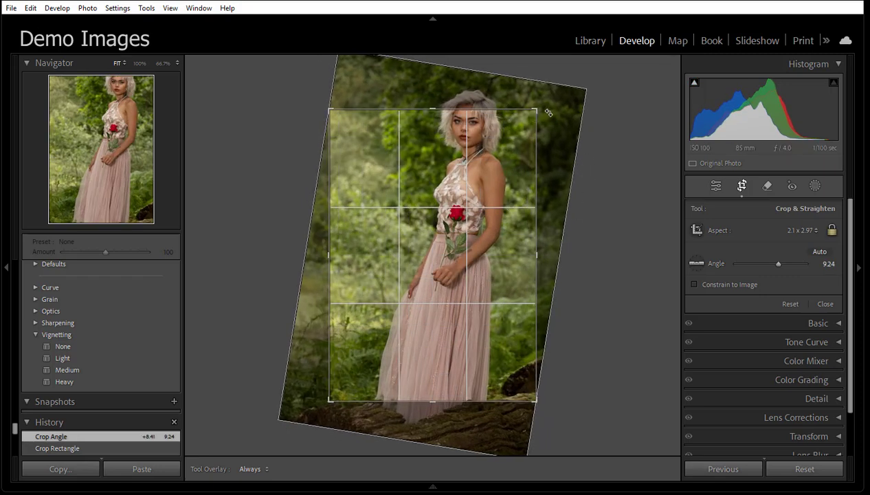
drag(549, 107, 547, 76)
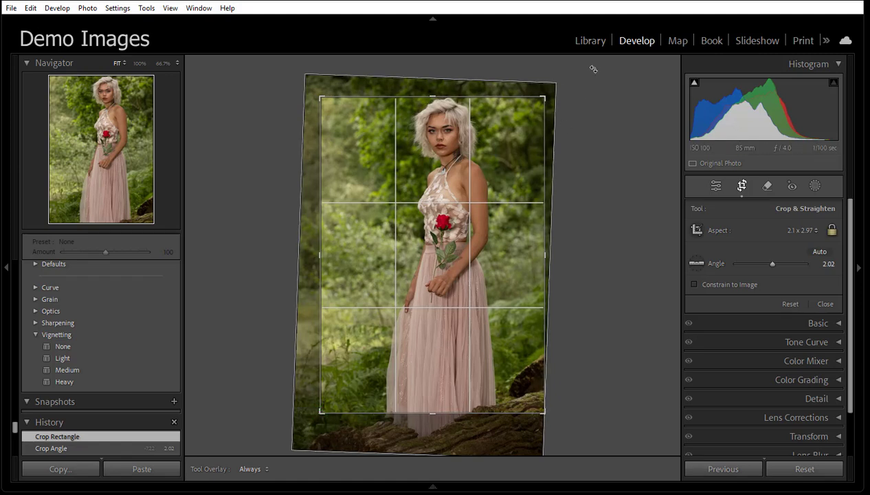
drag(578, 89, 561, 79)
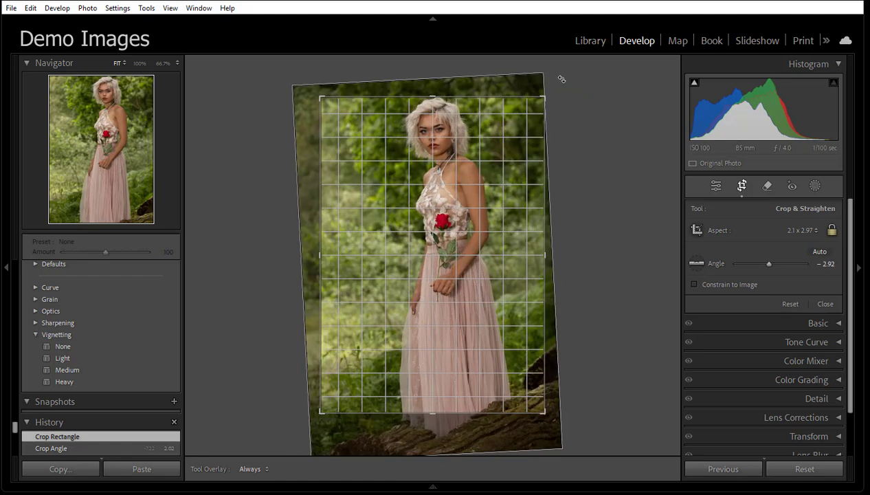
click(820, 463)
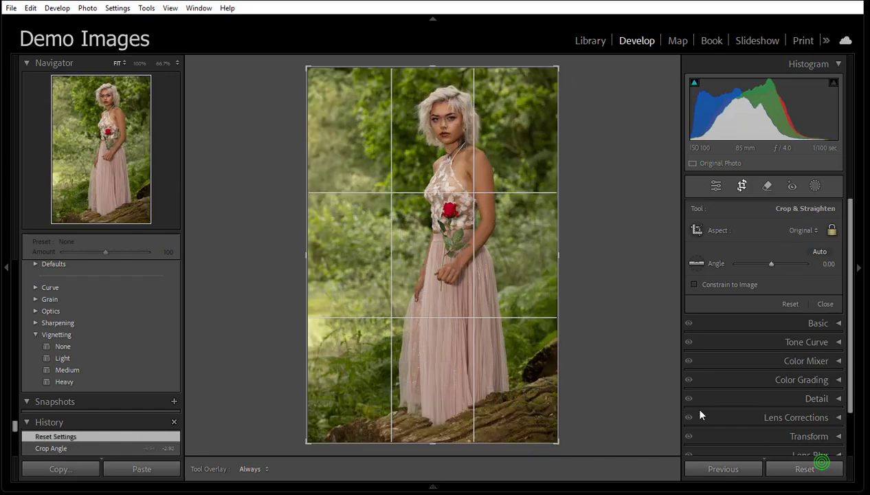
Crop the portrait at the saved 2.1 x 2.97 aspect ratio, apply it, and reopen the crop for editing
click(820, 233)
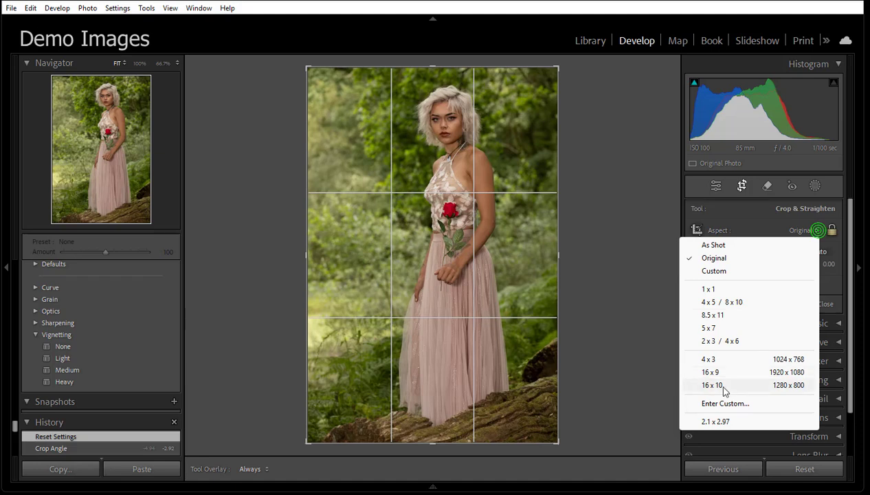
click(728, 421)
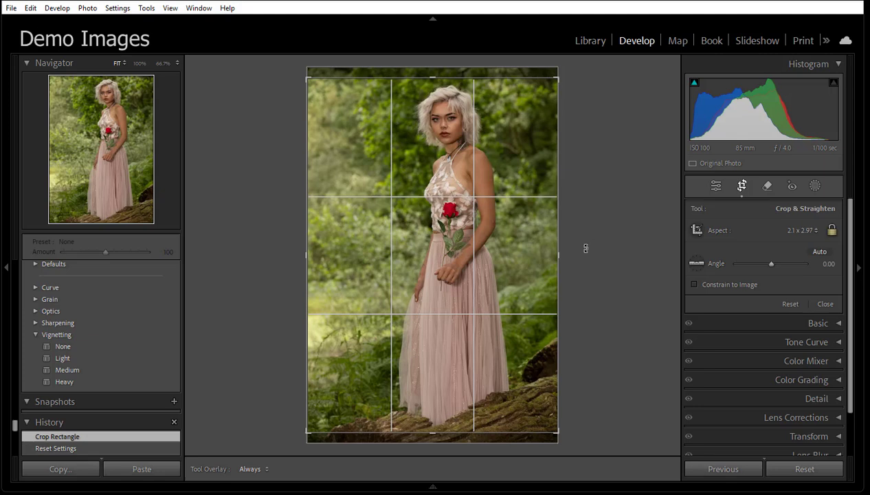
click(739, 182)
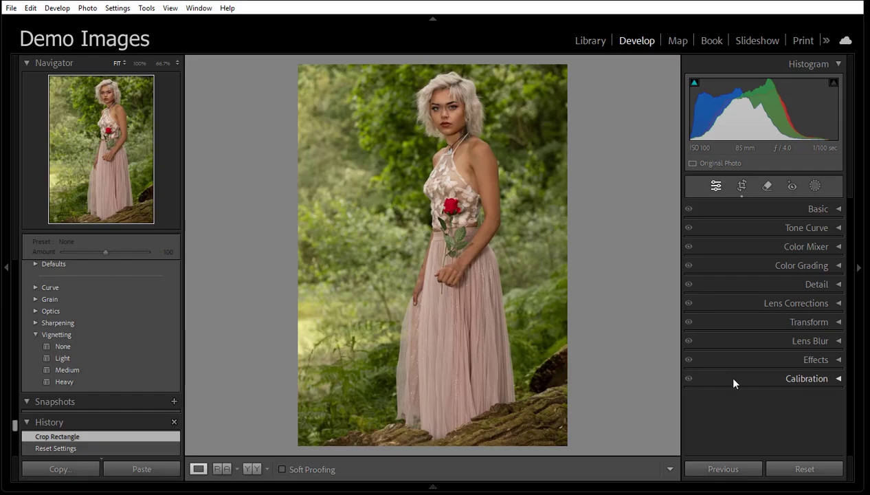
key(r)
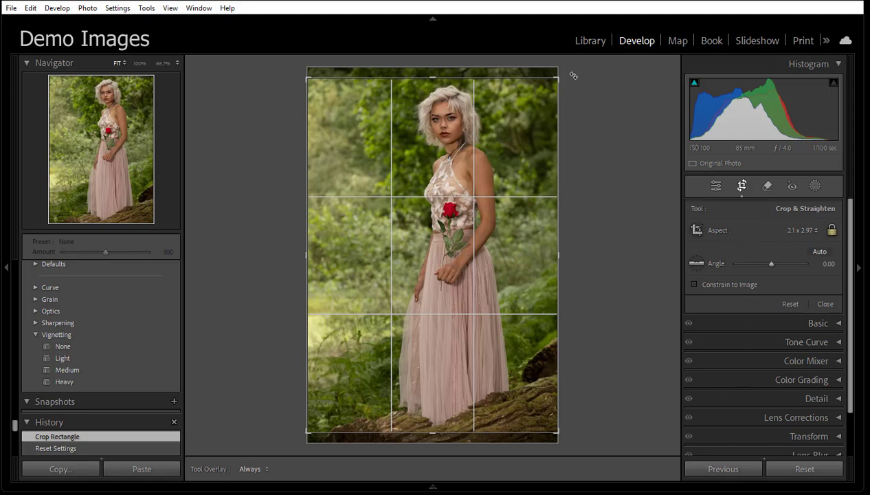
Rotate the portrait's crop to 4.17 and reset all its settings
mouse_move(572, 74)
mouse_down()
mouse_move(551, 66)
mouse_move(583, 87)
mouse_up()
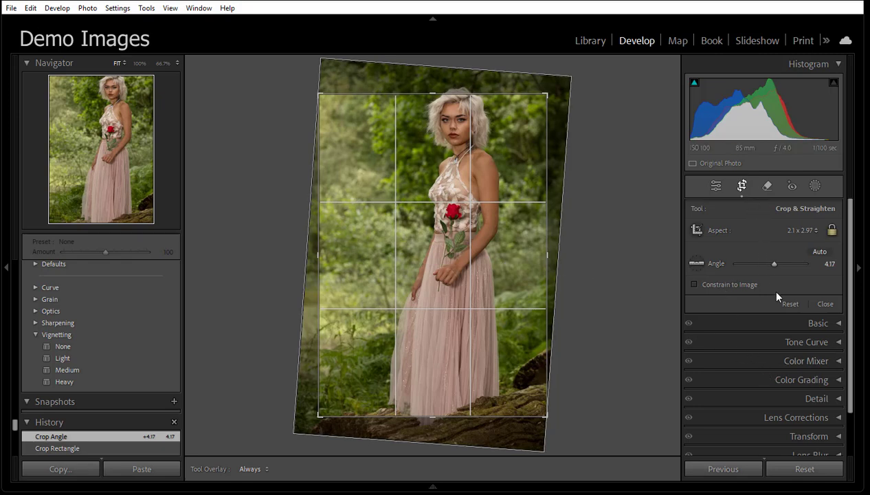
click(801, 469)
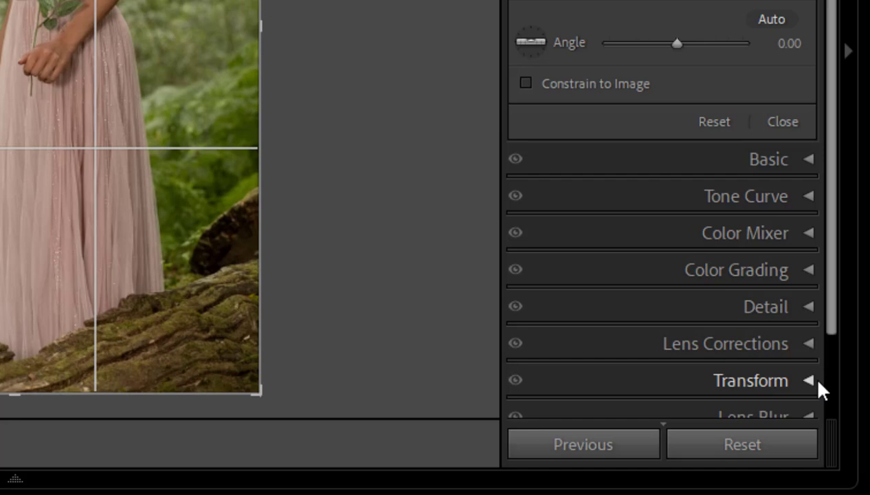
Shrink the portrait inside its frame by setting the Transform Scale to 86, and close the Crop tool
click(807, 382)
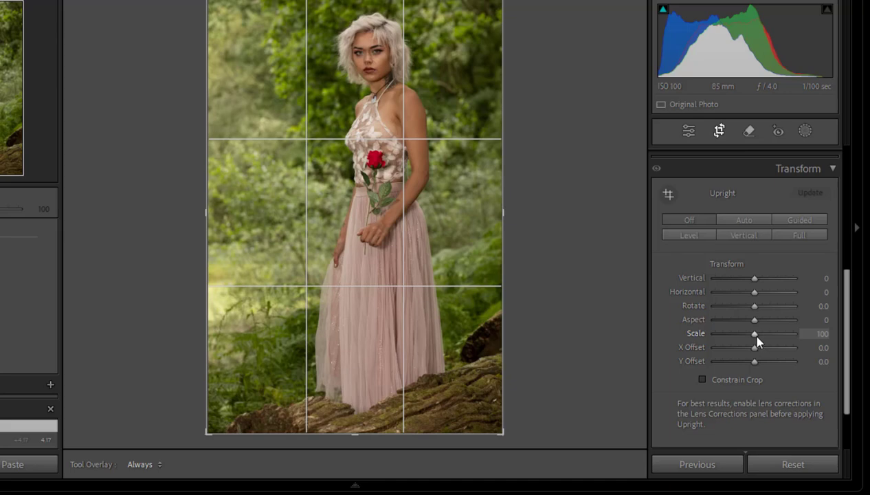
click(754, 334)
drag(753, 333, 743, 334)
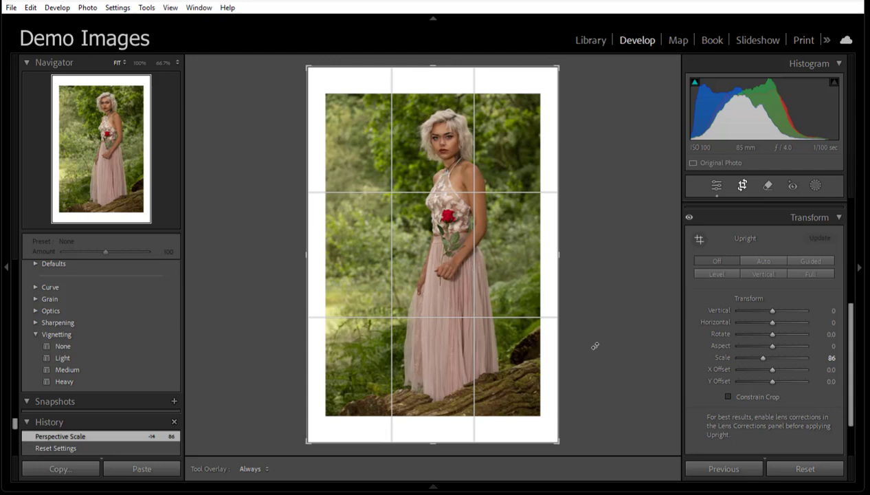
click(743, 186)
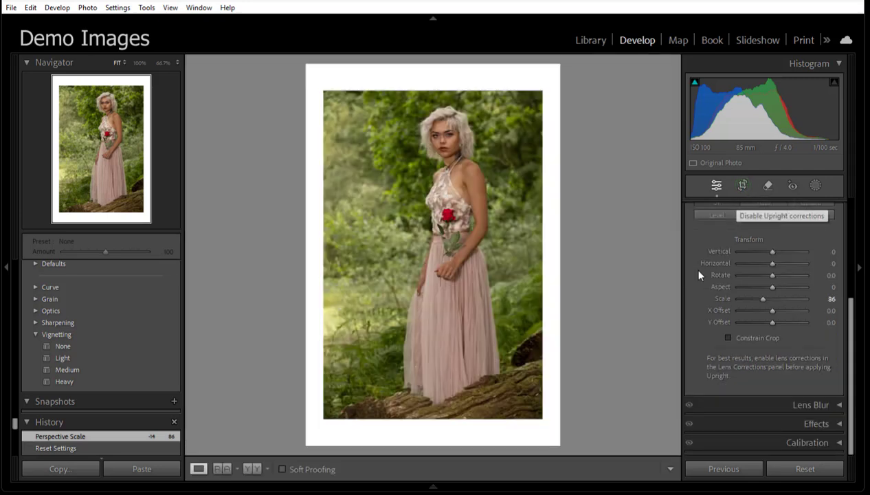
Crop the scaled portrait at 2.1 x 2.97 and tighten the crop around the figure, trimming most of the white border
click(740, 185)
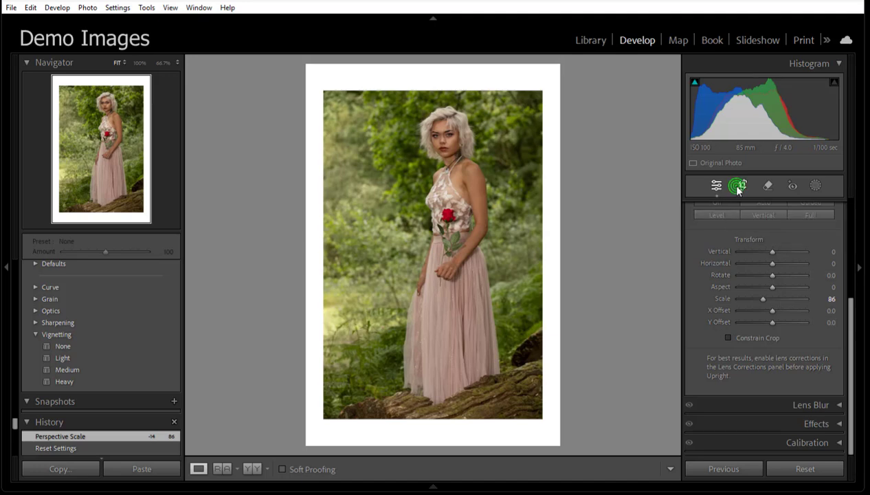
click(813, 229)
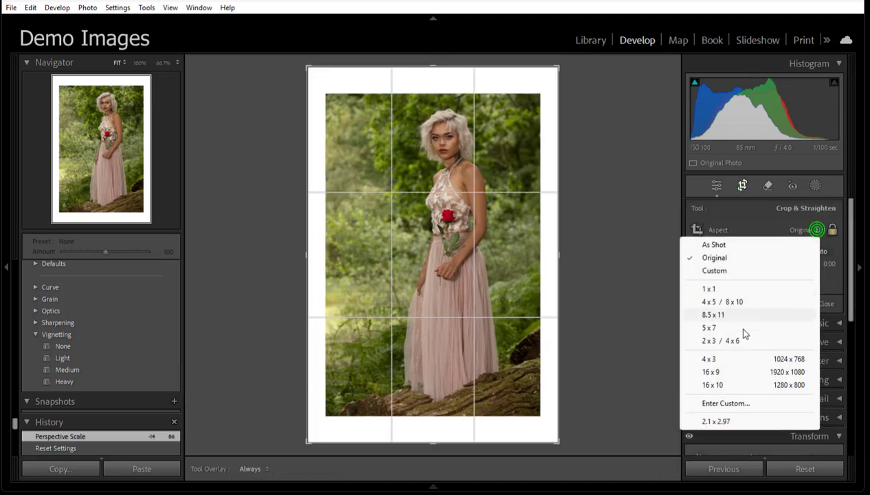
click(730, 421)
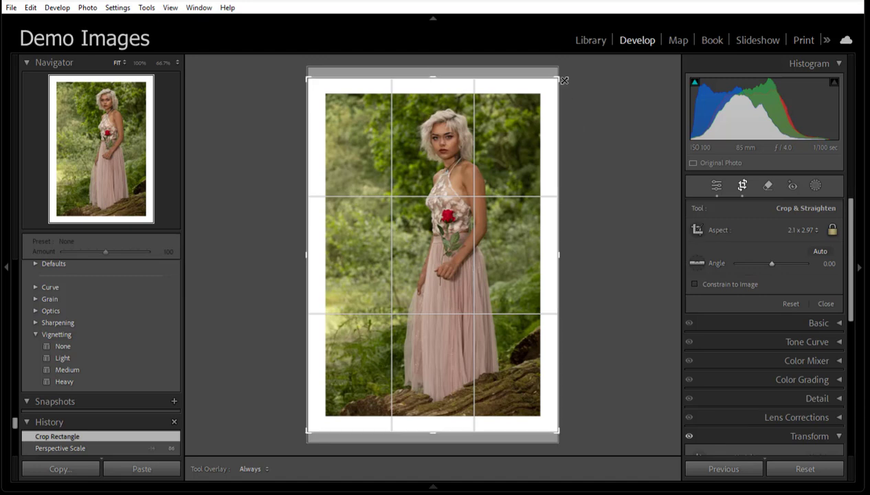
drag(560, 79, 555, 81)
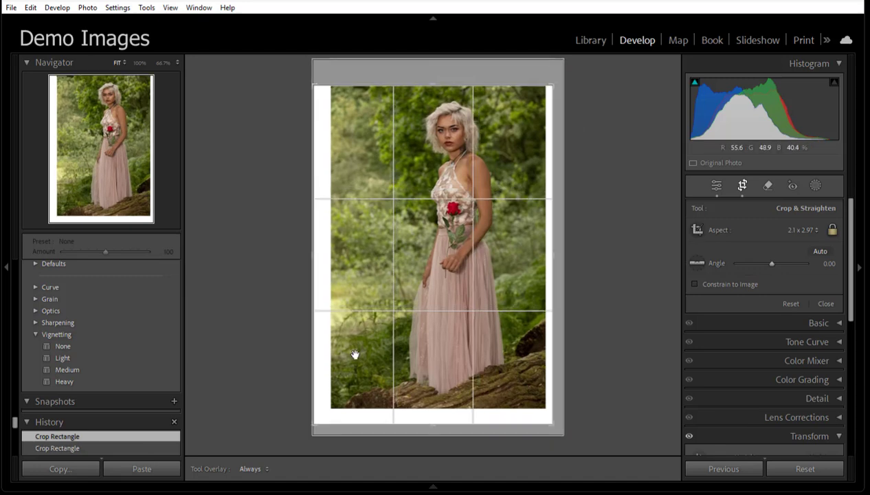
drag(315, 421, 323, 410)
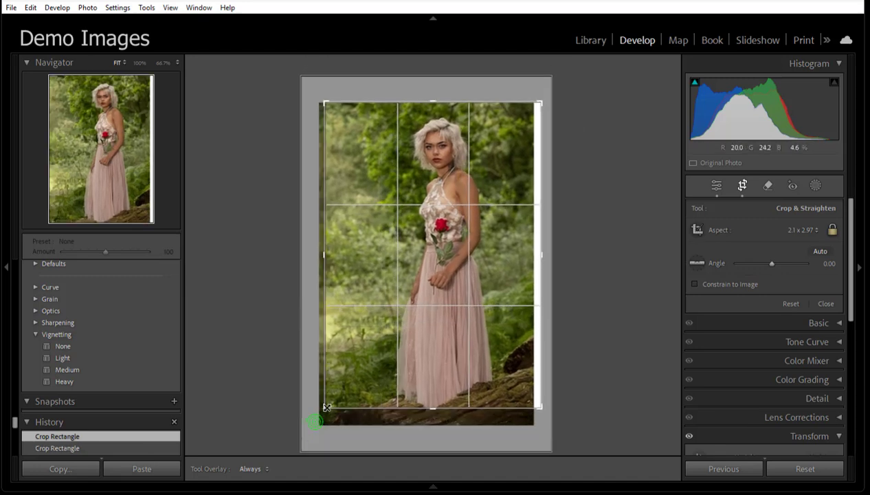
drag(323, 96, 330, 105)
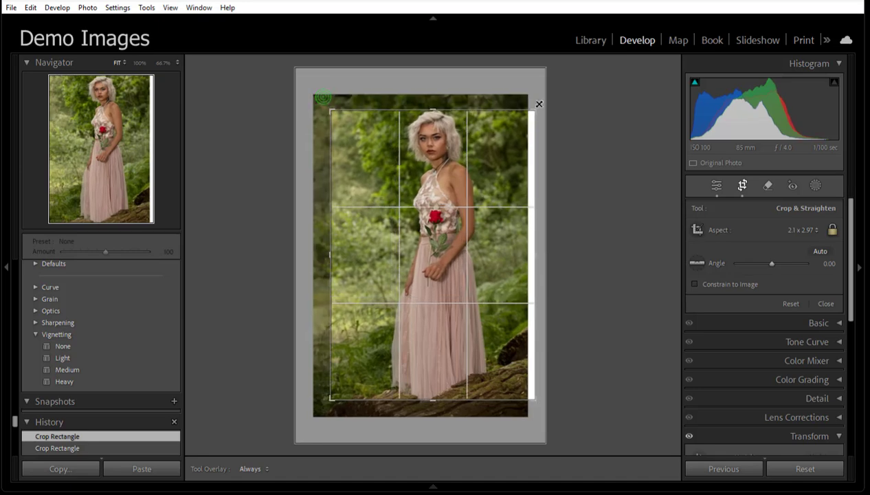
Rotate the scaled portrait to -6.24 and shift the photo slightly within the crop frame
drag(549, 103, 523, 88)
drag(495, 188, 492, 185)
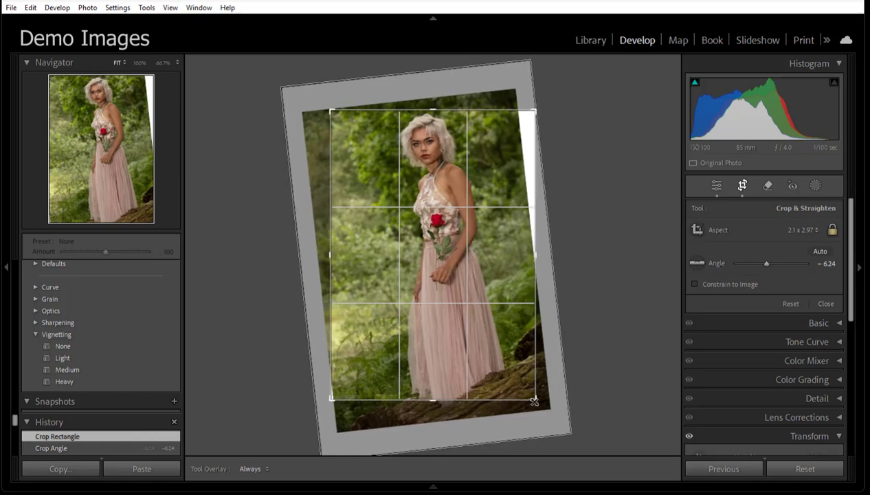
drag(535, 404, 534, 401)
drag(485, 299, 462, 297)
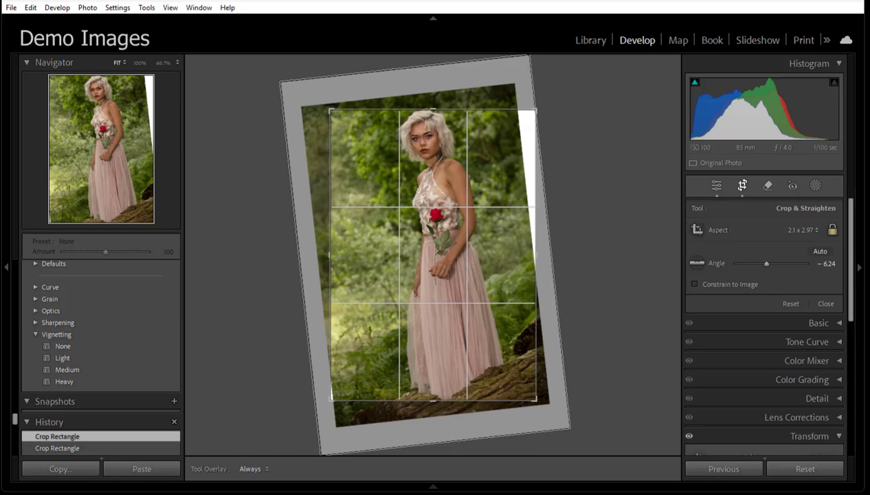
Close the Crop tool, reset all settings on the portrait and return to the Library
click(742, 186)
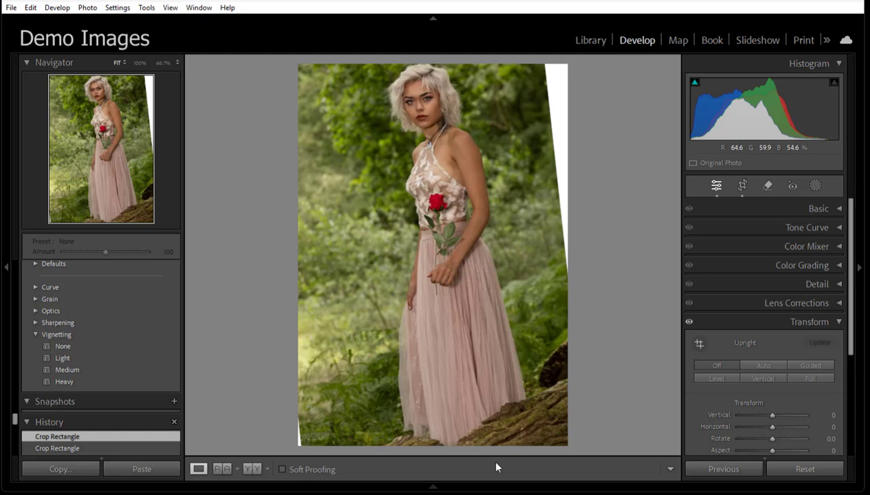
click(809, 470)
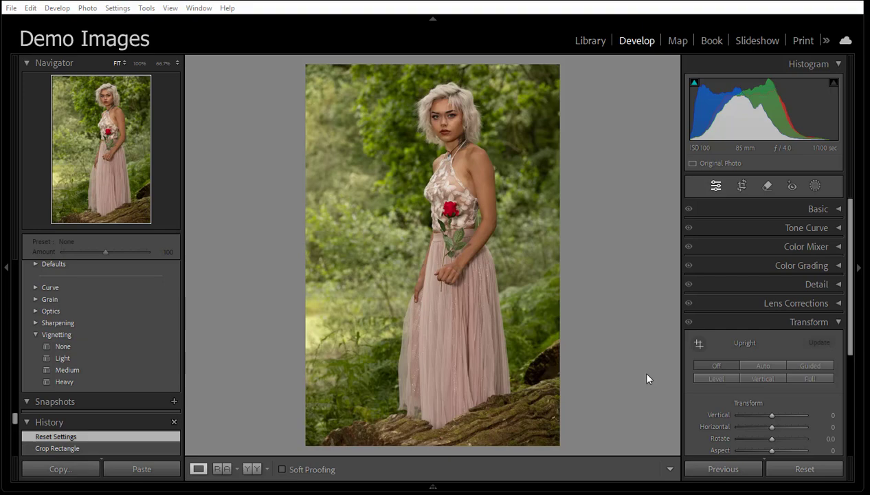
click(595, 41)
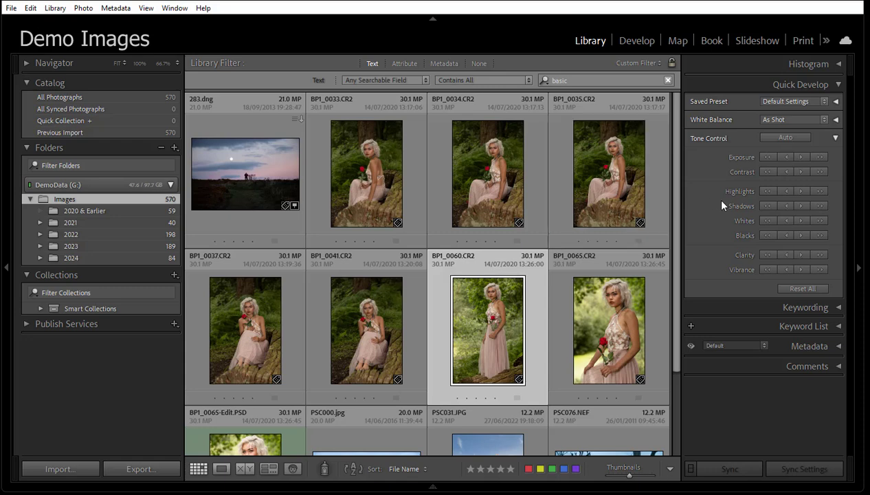
Clear the current selection and select BP1_0033.CR2, BP1_0034.CR2, BP1_0035.CR2, BP1_0037.CR2 and BP1_0041.CR2 together
click(730, 417)
key(ctrl+d)
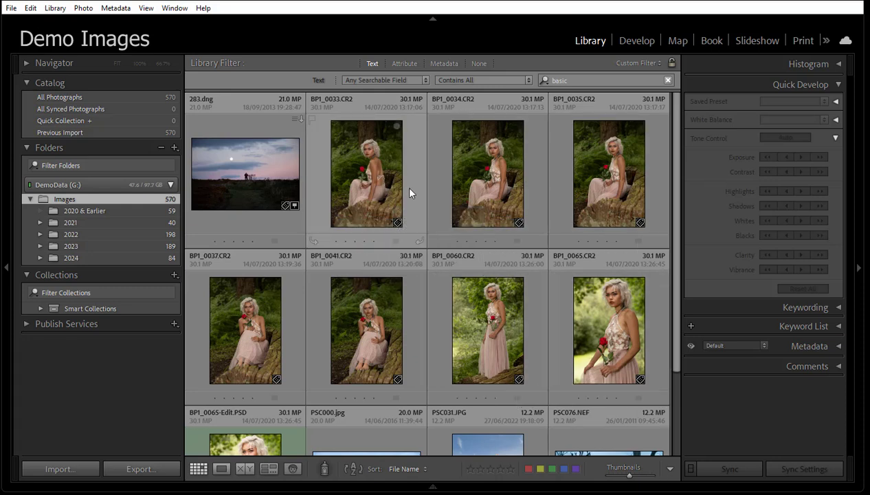
click(360, 184)
ctrl+click(459, 198)
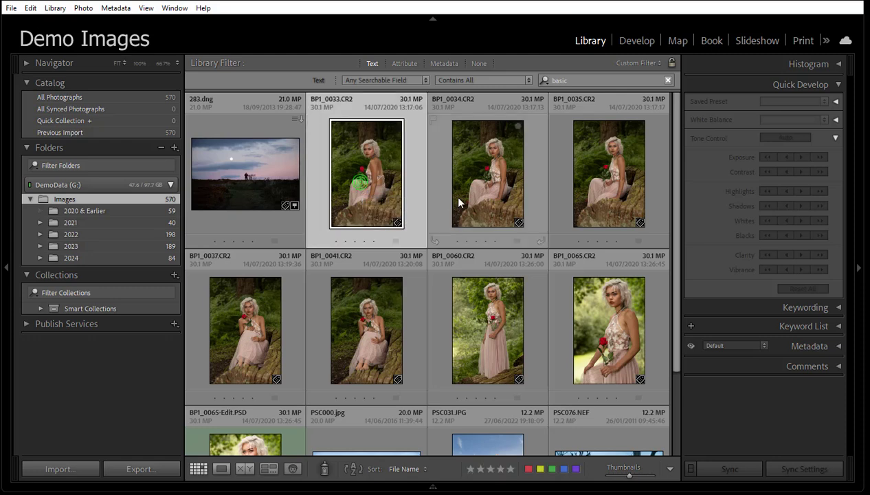
ctrl+click(579, 202)
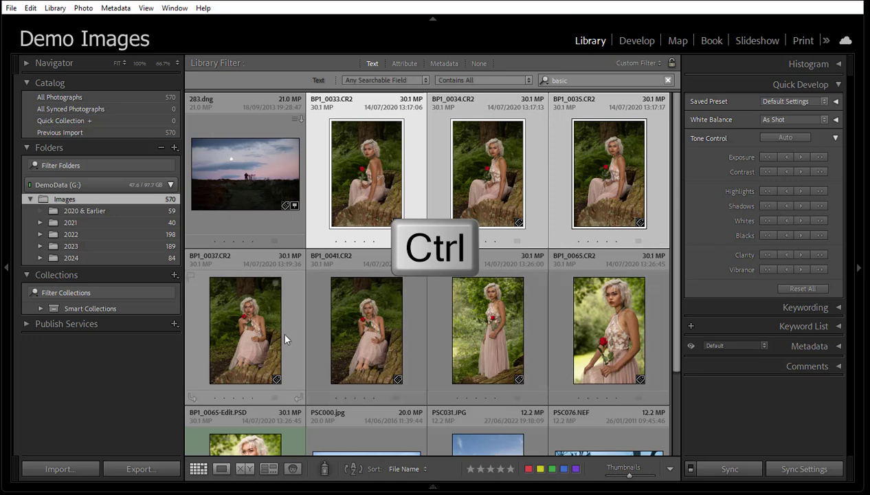
ctrl+click(256, 351)
ctrl+click(339, 354)
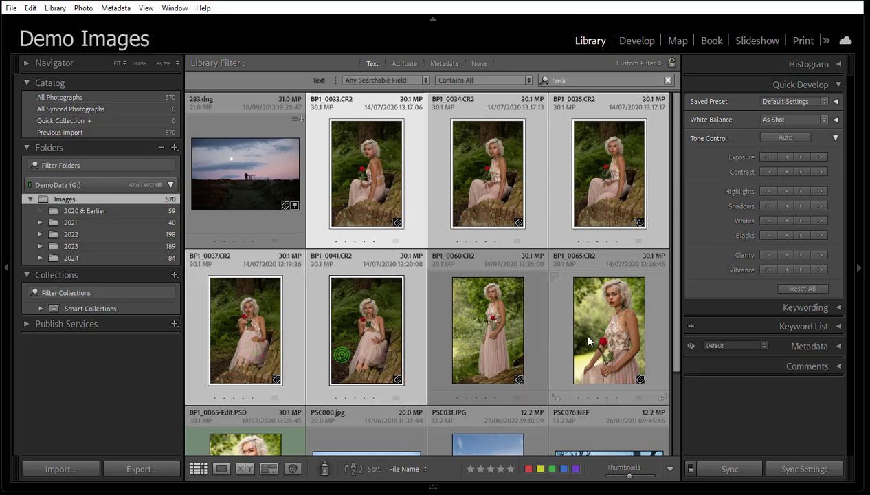
Open the five selected portraits in the Develop module and keep the filmstrip shown
scroll(587, 279, down, 2)
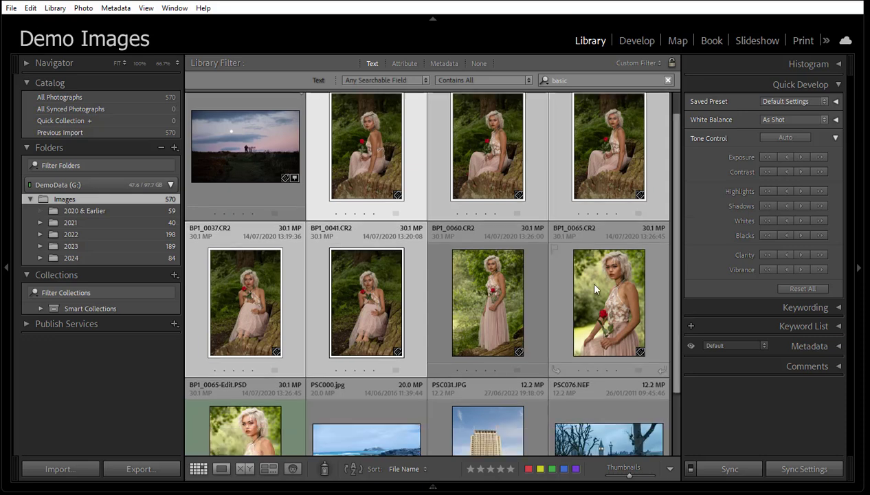
scroll(477, 269, up, 2)
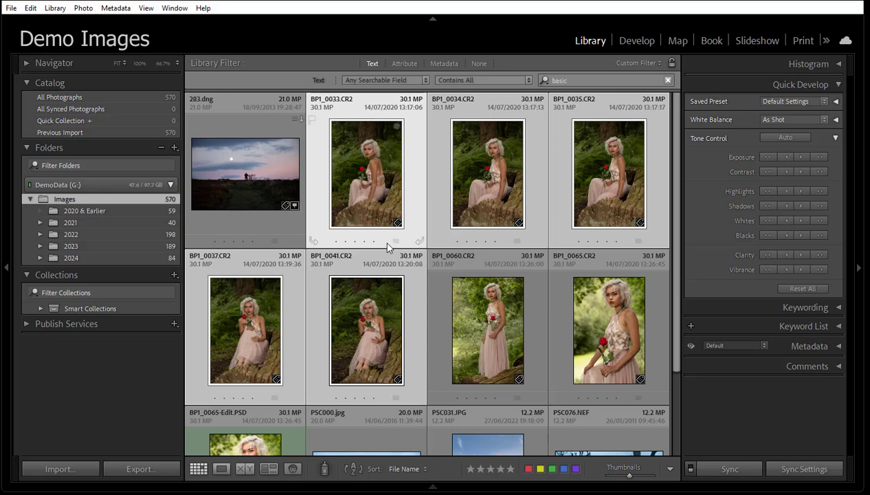
click(641, 42)
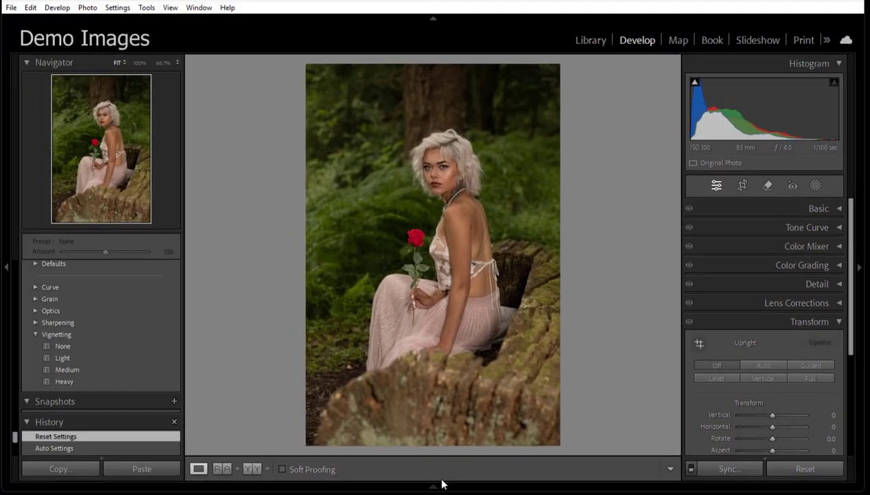
mouse_move(81, 480)
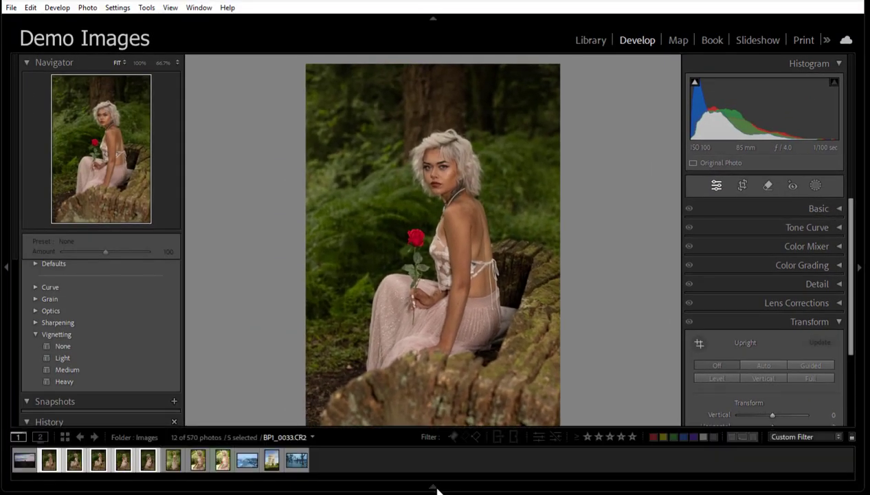
click(433, 487)
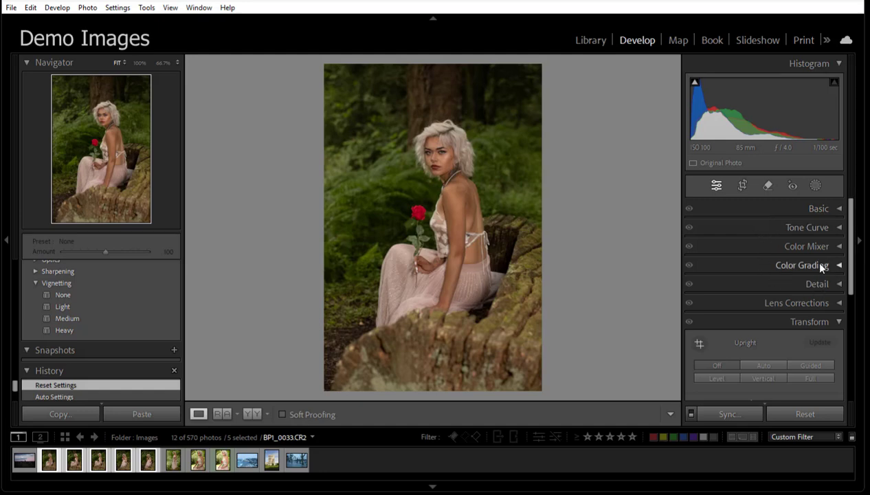
Set the exposure of BP1_0033.CR2 to +2.37 and synchronize its settings to the other selected portraits
click(838, 208)
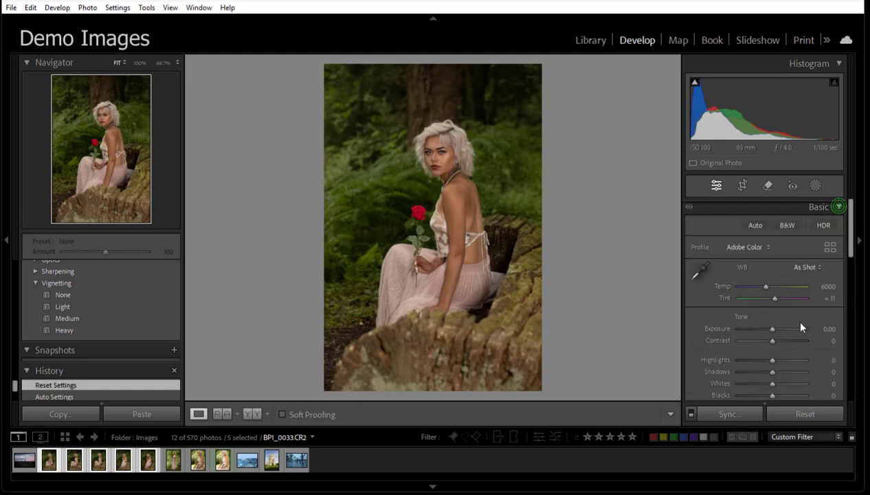
drag(771, 328, 788, 329)
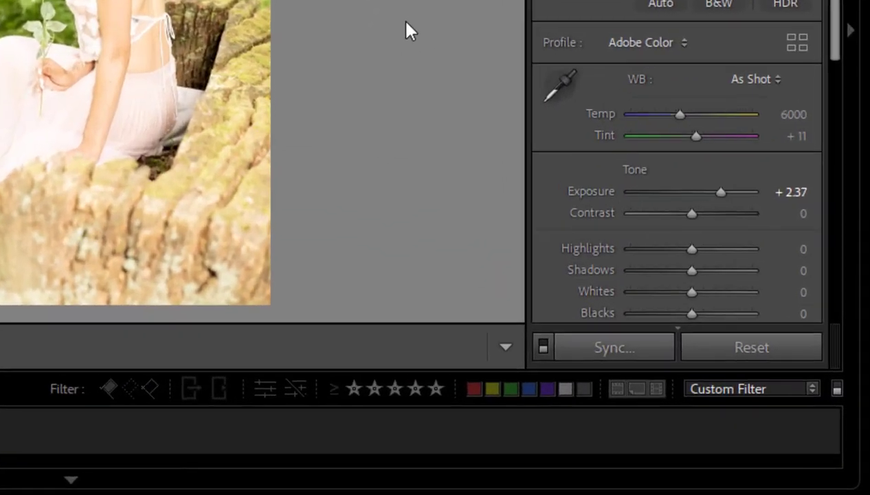
click(626, 351)
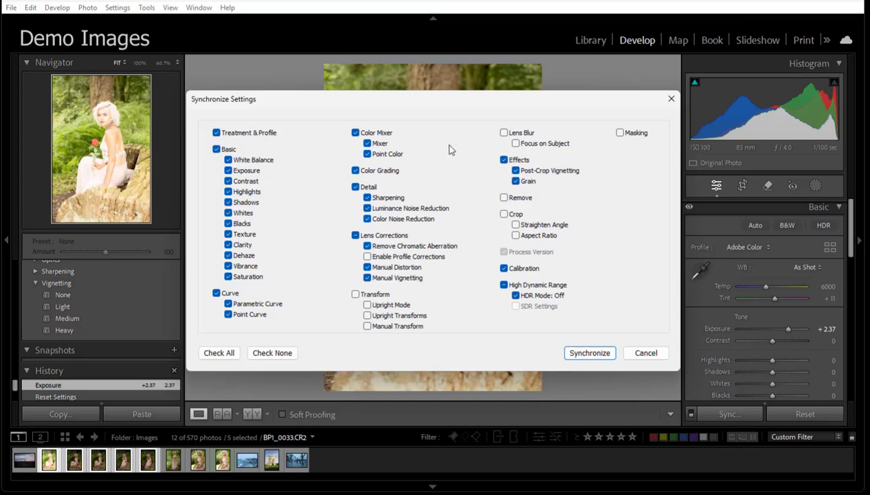
click(587, 354)
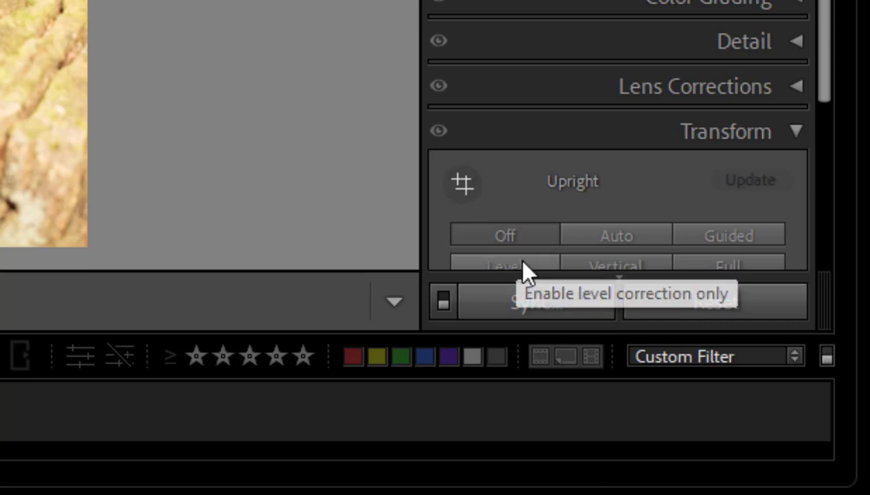
Turn on Auto Sync and lower the exposure of all selected portraits to +0.09
click(444, 298)
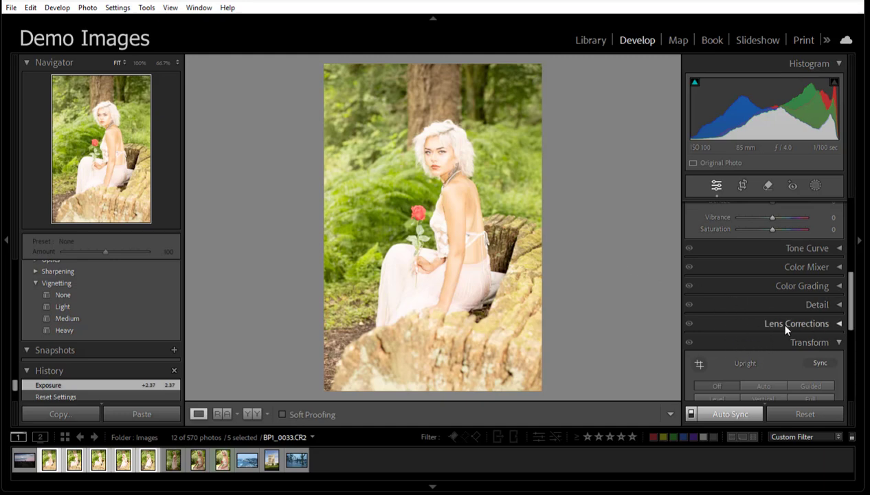
scroll(741, 289, up, 5)
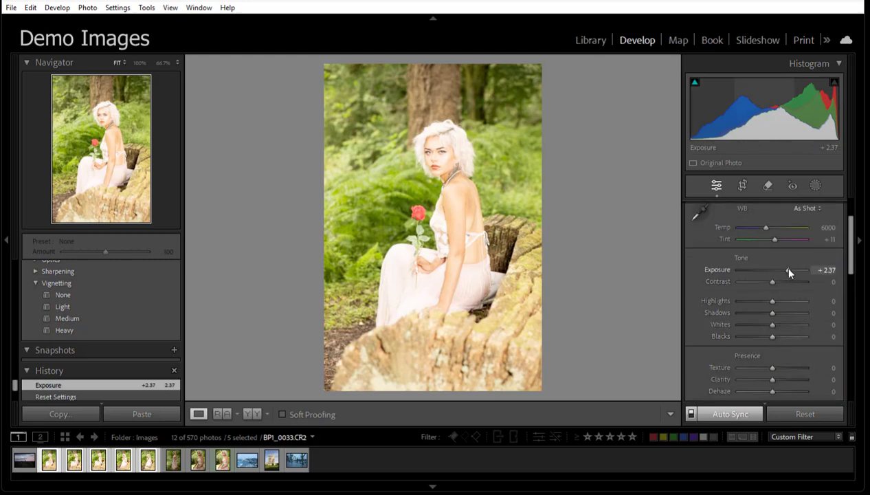
drag(788, 272, 774, 273)
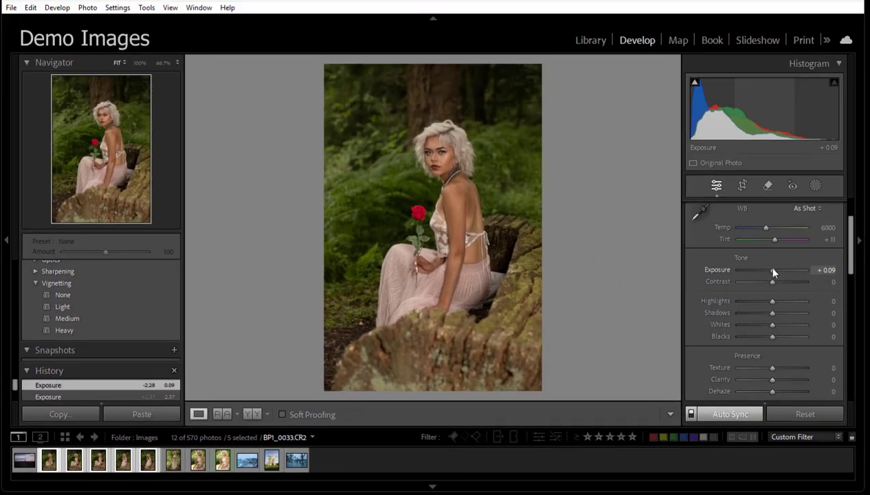
Raise the selected portraits' exposure to +3.33, reset it to 0.00 and turn off Auto Sync
drag(772, 266, 795, 269)
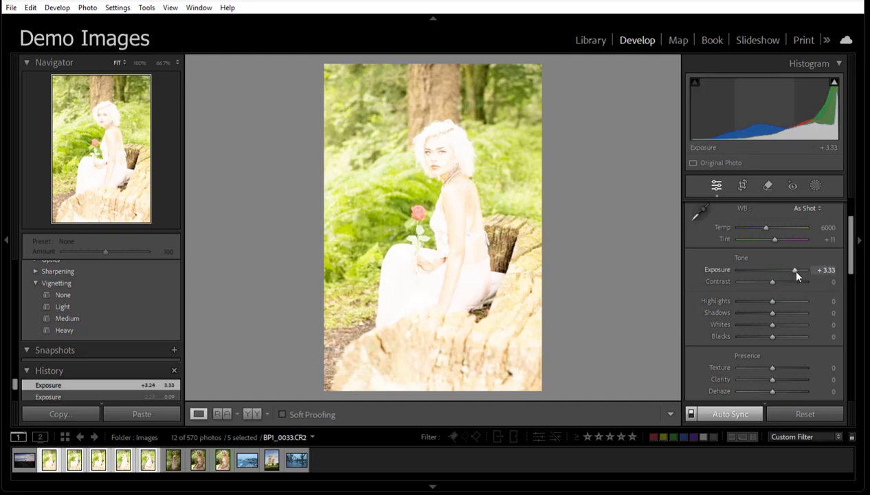
double_click(795, 270)
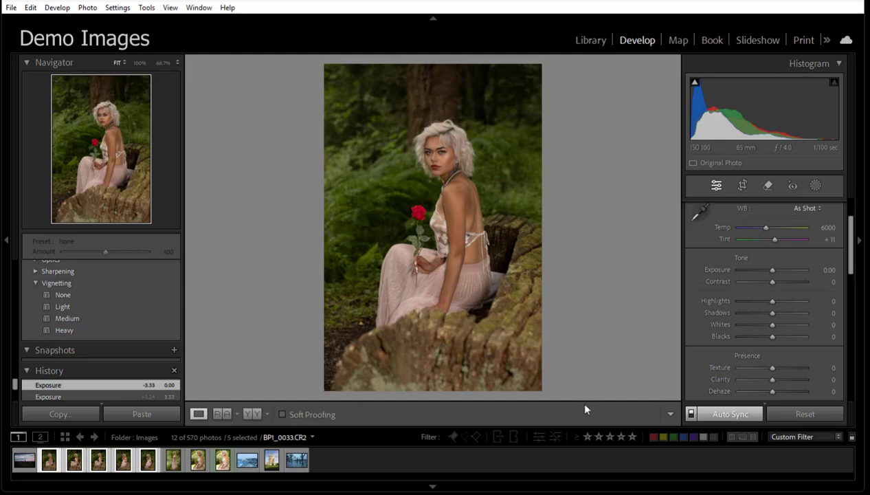
click(691, 412)
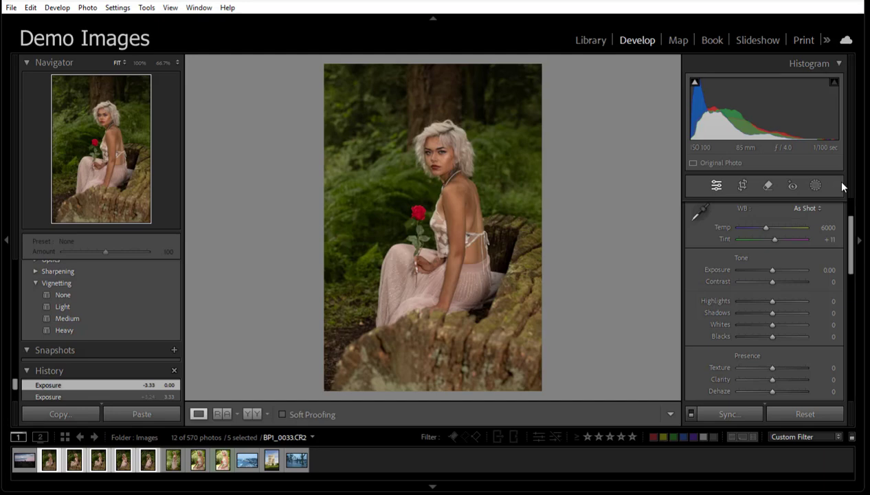
Create an Entire Person mask for Person 1 and set its exposure to 2.24 and hue to -125.4
click(817, 186)
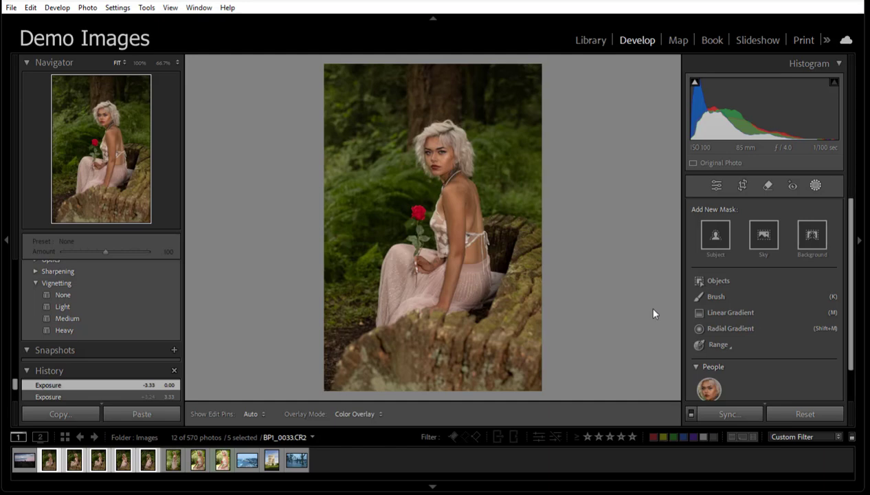
click(710, 389)
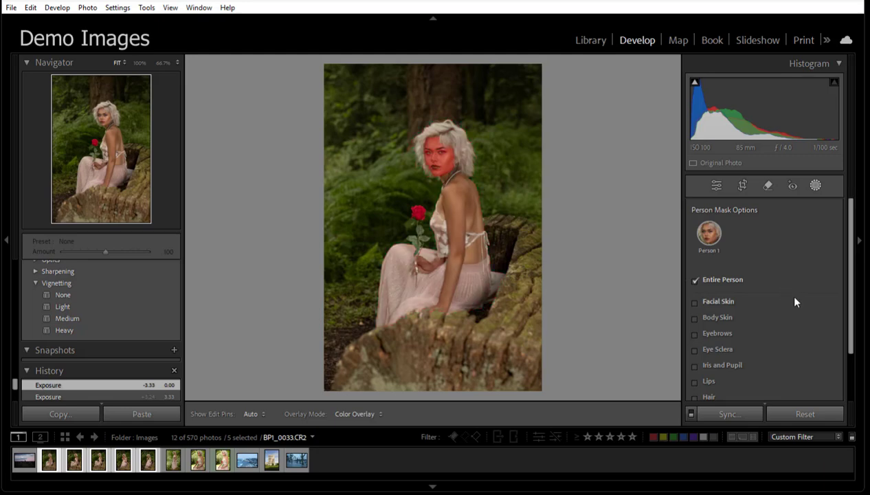
scroll(795, 301, down, 3)
click(818, 385)
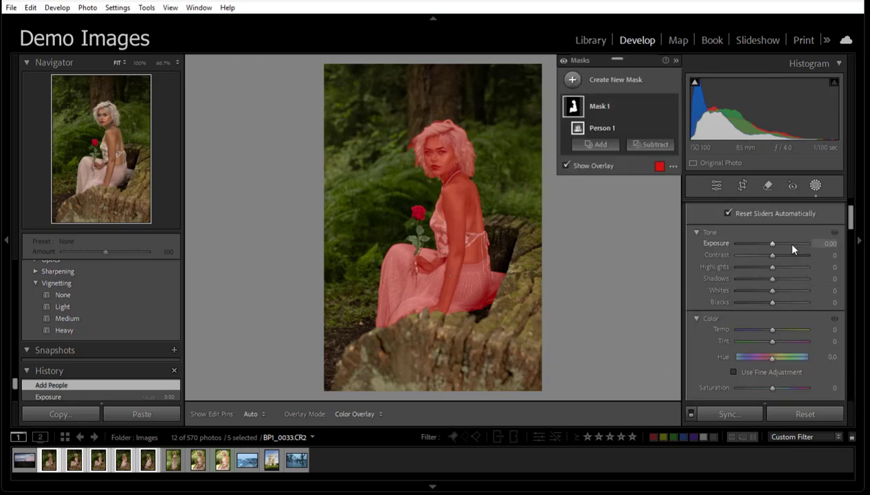
drag(772, 243, 792, 245)
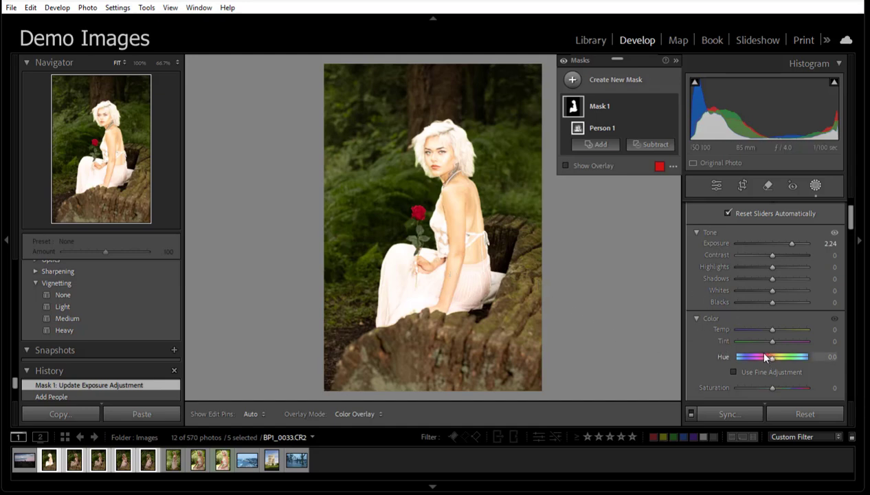
drag(770, 358, 749, 362)
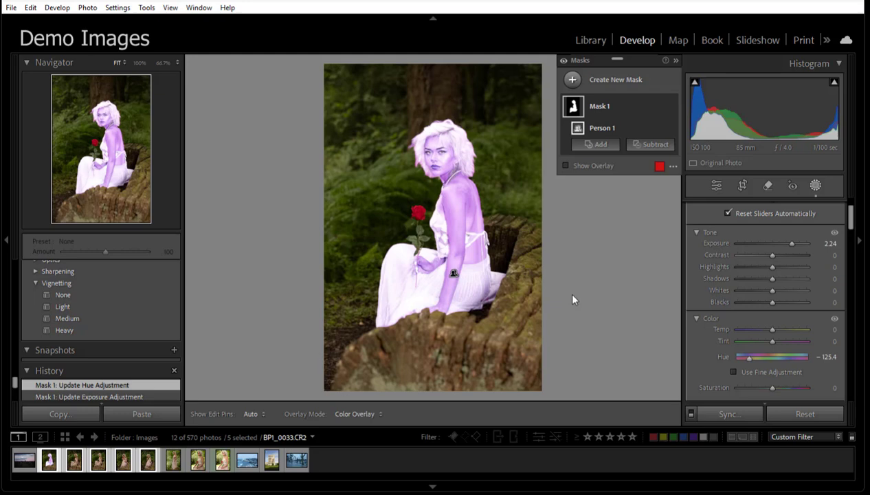
Synchronize the settings of BP1_0033.CR2 to the other selected portraits, including Masking with Mask 1
click(728, 413)
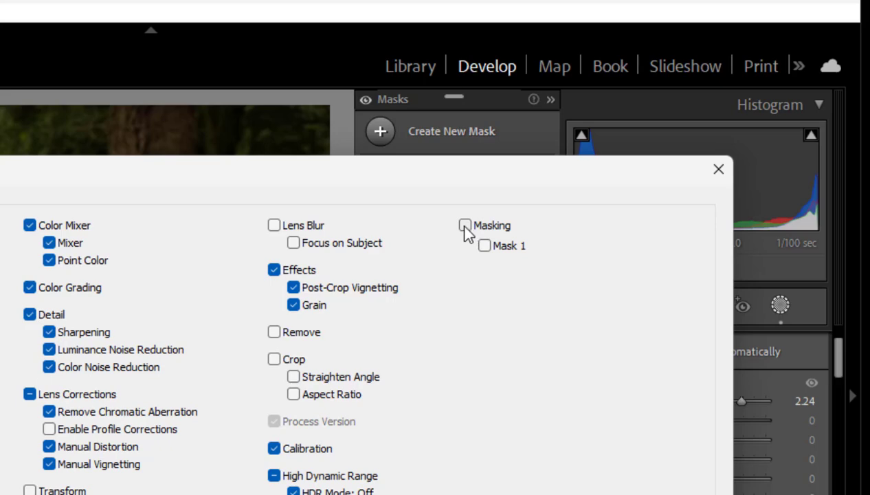
click(465, 225)
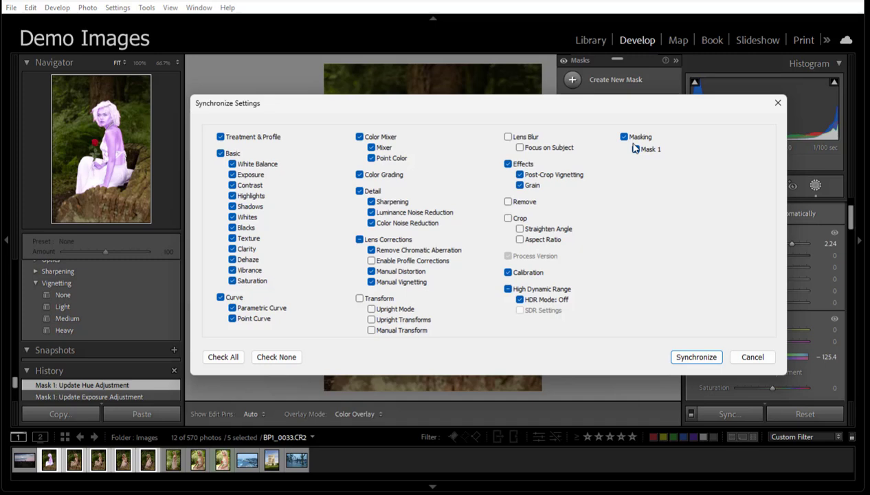
click(635, 148)
click(696, 357)
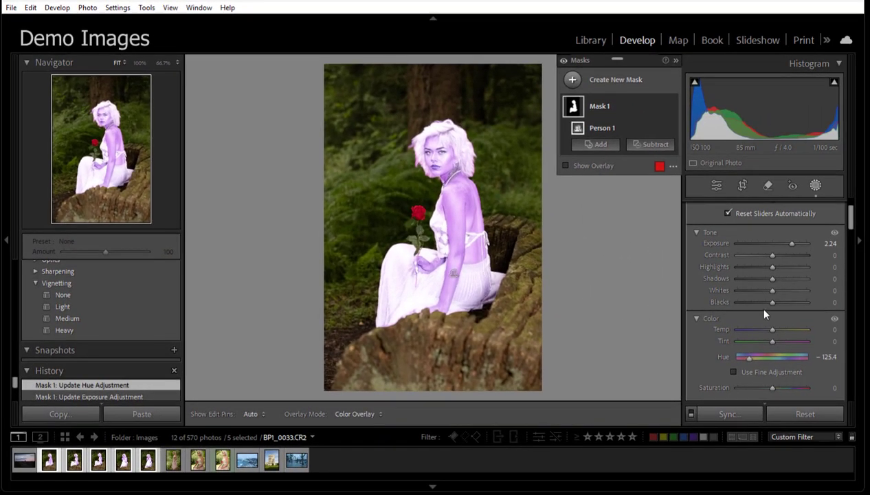
Reset all settings on BP1_0033.CR2 and synchronize the reset, including Masking, to the other selected portraits
click(809, 415)
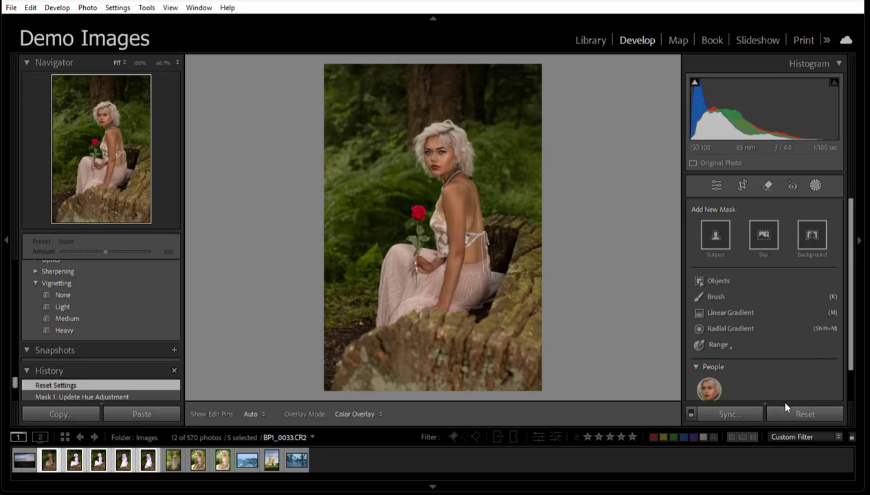
mouse_move(709, 390)
click(733, 415)
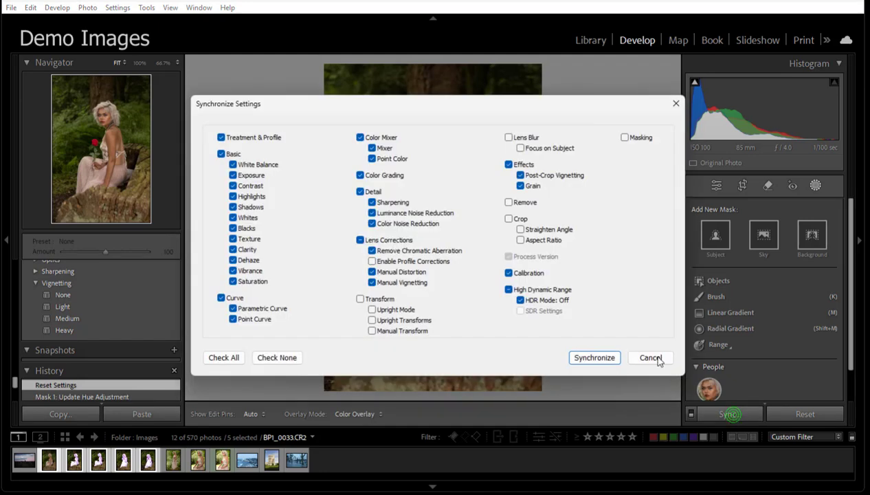
click(624, 138)
click(594, 358)
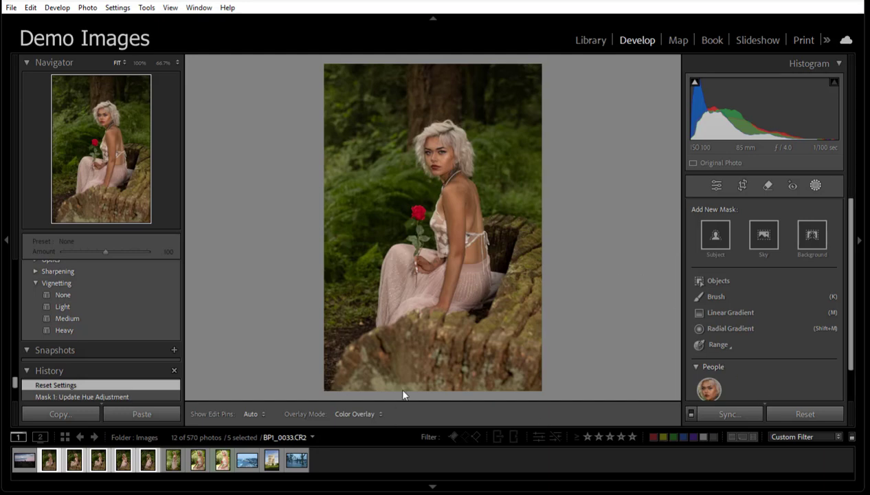
Return to the Library, deselect all photos and select only BP1_0033.CR2
click(50, 460)
click(590, 41)
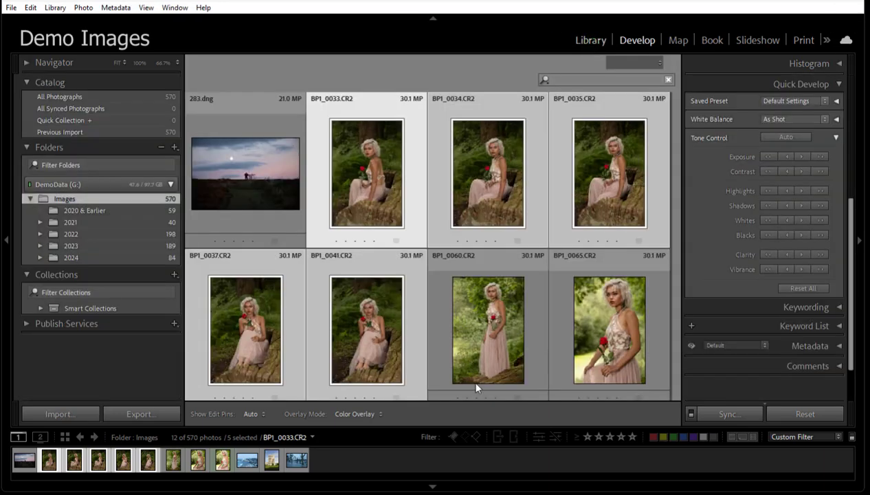
key(ctrl+d)
click(382, 200)
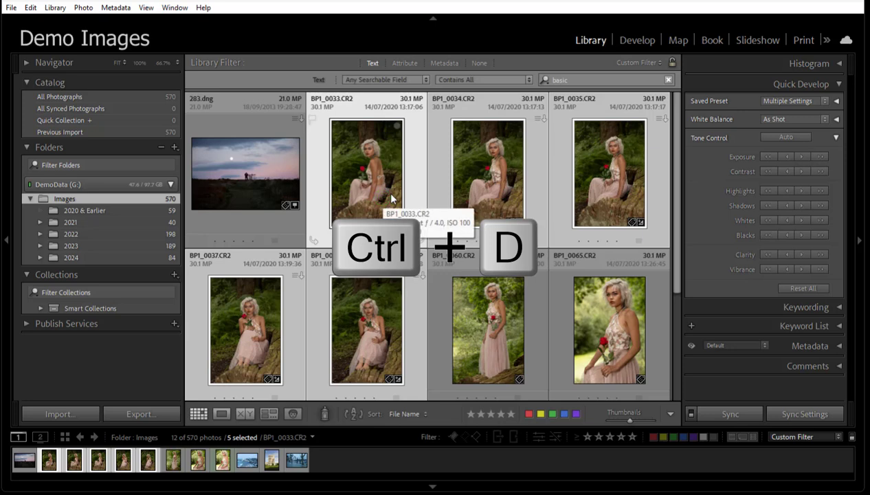
key(ctrl+d)
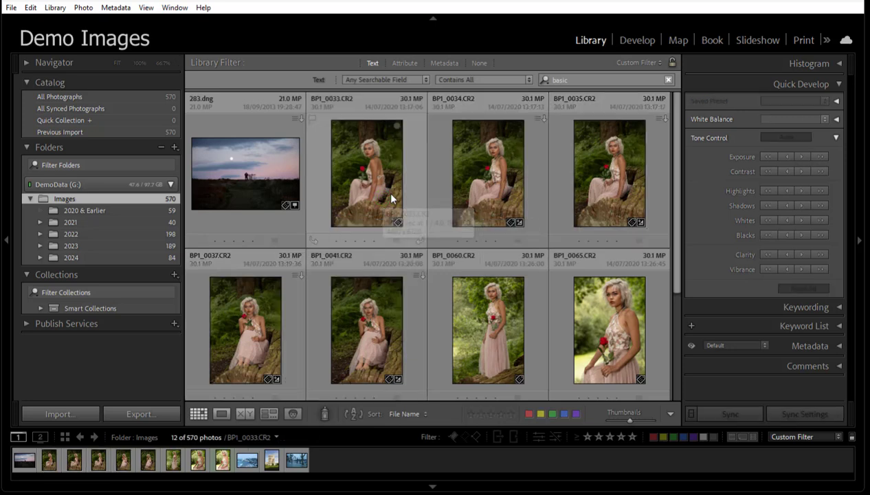
click(391, 198)
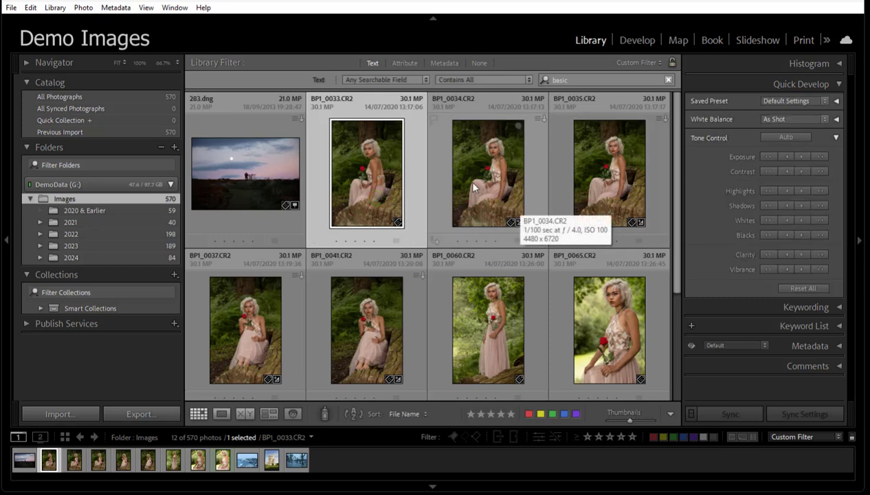
Open BP1_0033.CR2 in Develop and set its exposure to +2.37 and highlights to -54
click(637, 40)
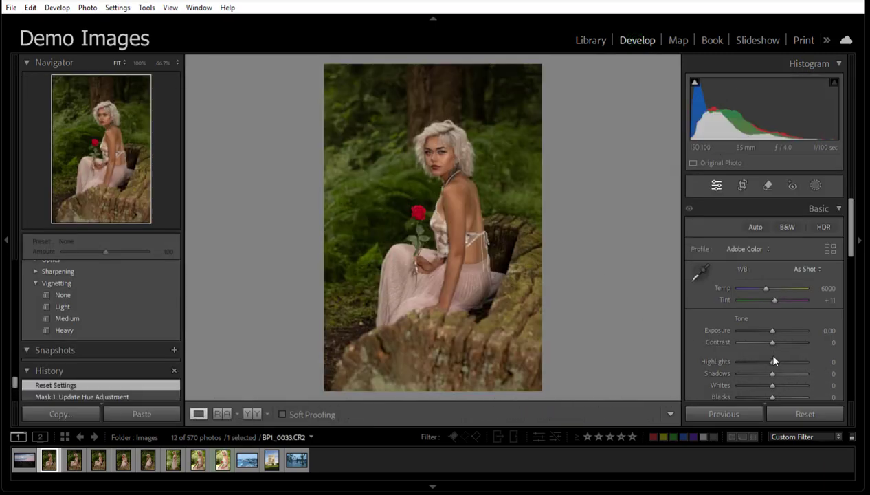
drag(772, 331, 788, 332)
drag(773, 361, 754, 362)
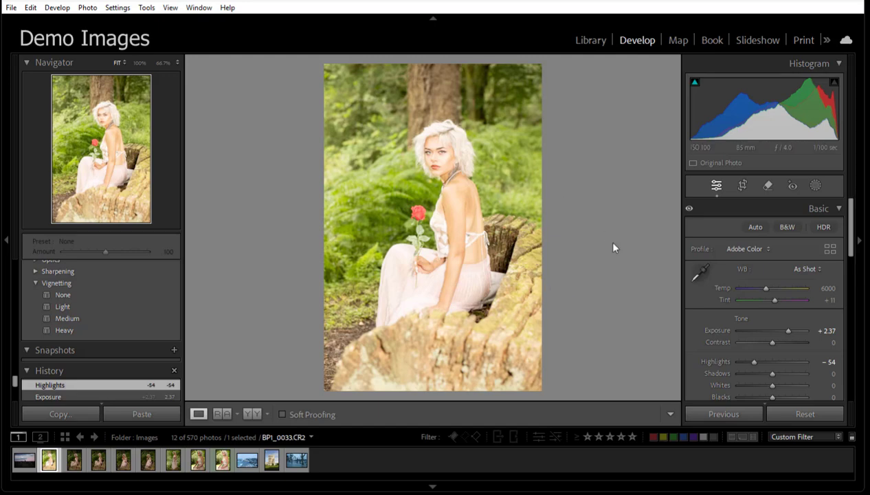
Return to the Library and copy the develop settings of BP1_0033.CR2, leaving out Masking
click(589, 40)
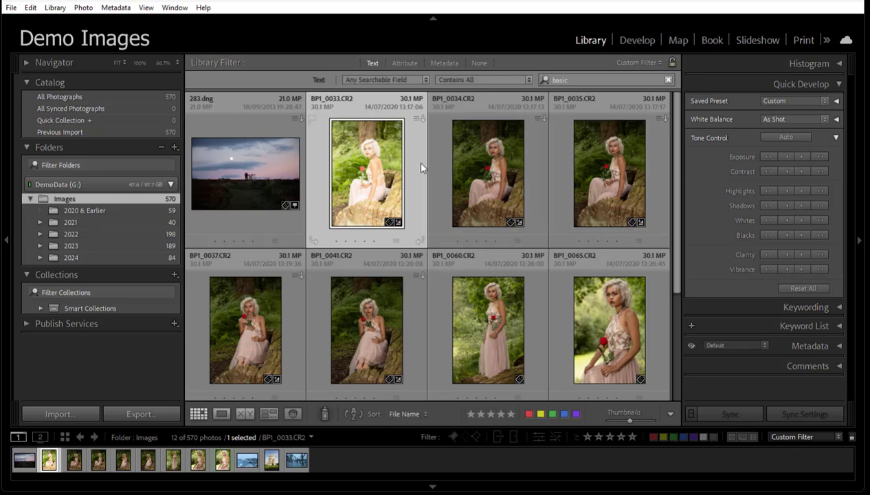
right_click(350, 144)
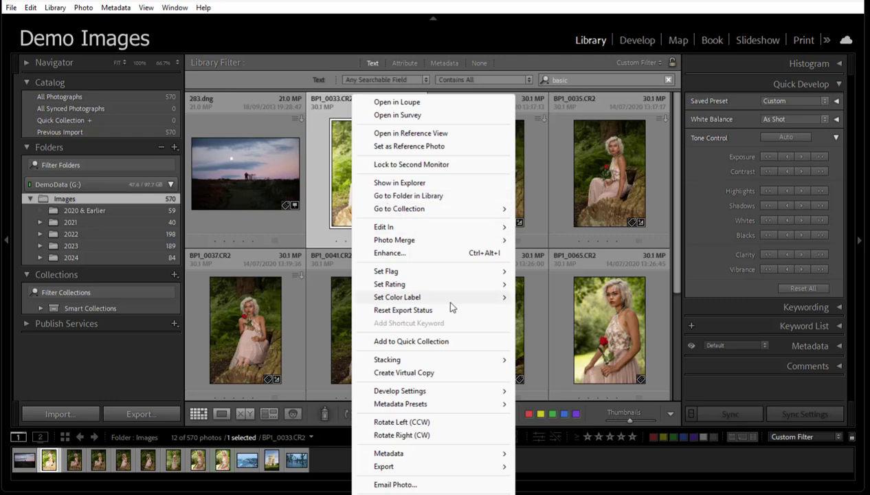
mouse_move(464, 396)
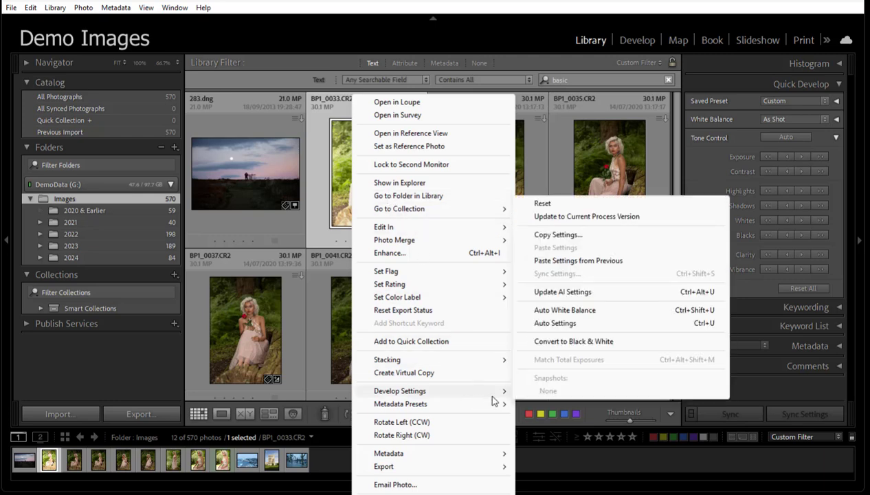
click(572, 237)
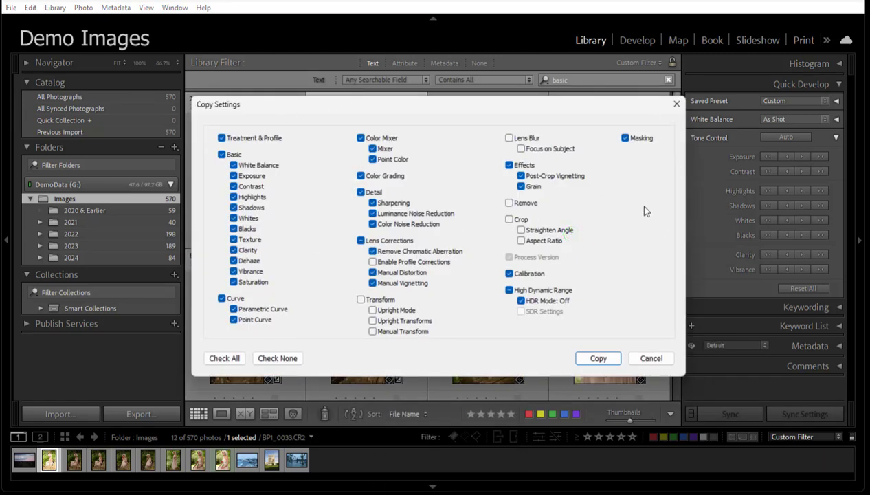
click(626, 139)
click(597, 358)
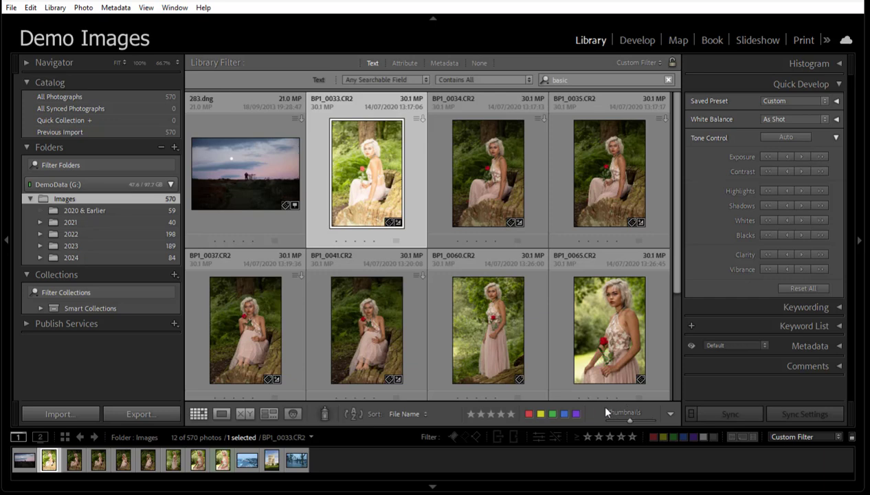
Add BP1_0034, BP1_0035, BP1_0037 and BP1_0041 to the selection and paste the copied develop settings onto the selected portraits
ctrl+click(533, 186)
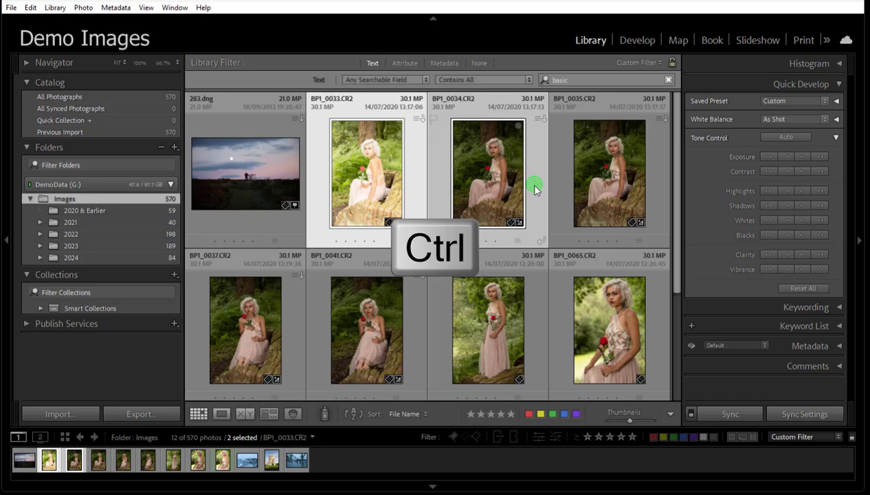
ctrl+click(642, 208)
ctrl+click(256, 323)
ctrl+click(360, 333)
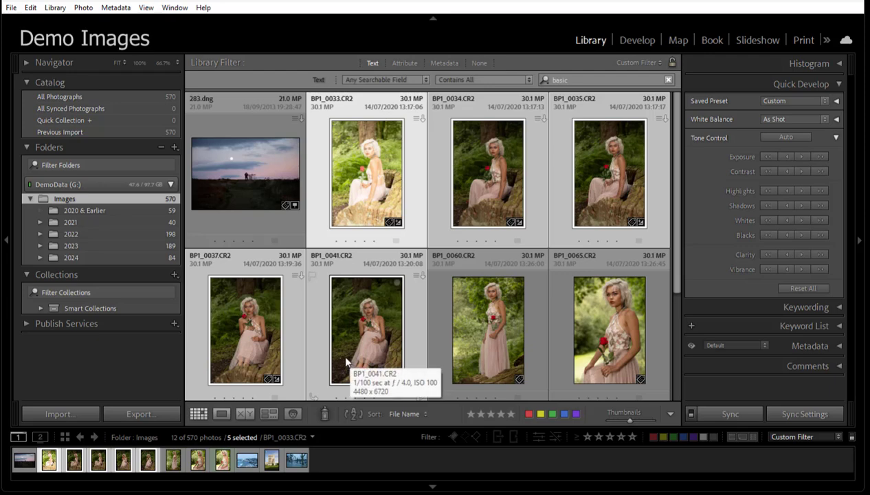
right_click(440, 218)
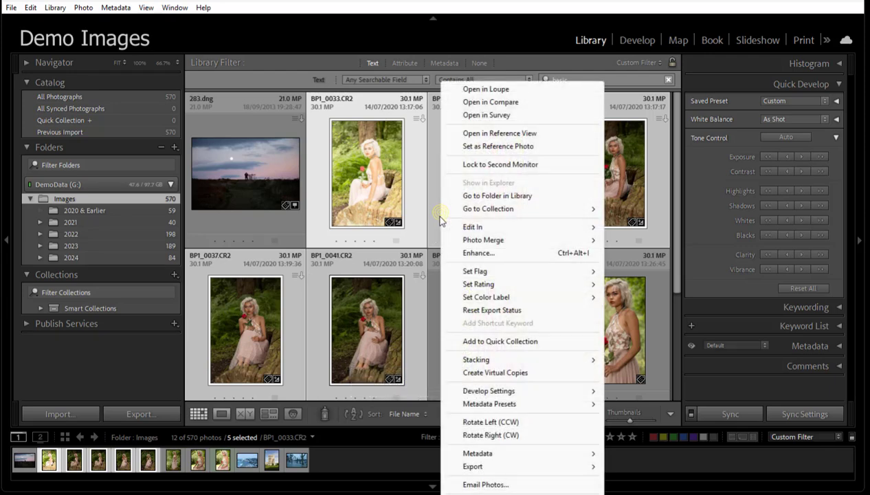
mouse_move(512, 389)
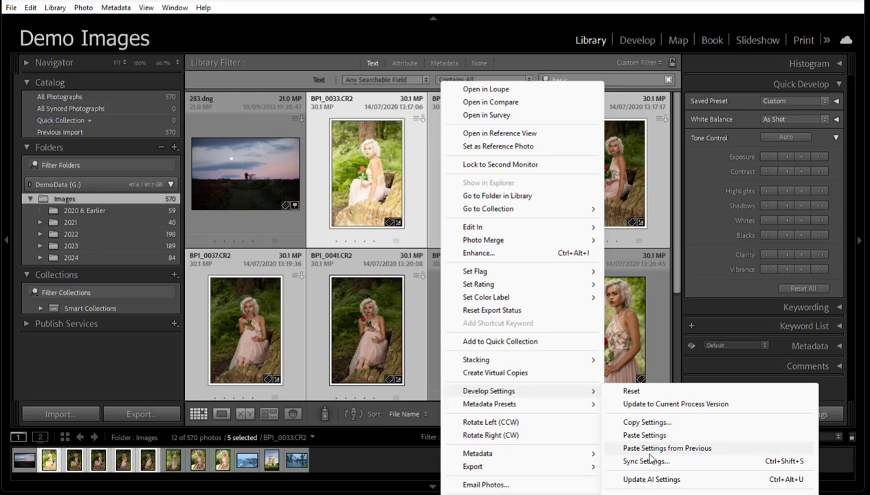
click(646, 435)
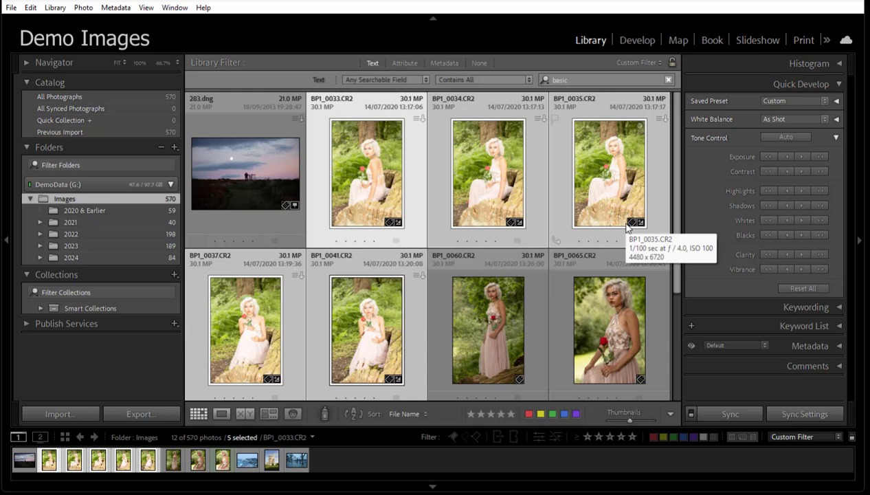
Reset all develop adjustments on the selected portraits and deselect all photos
click(799, 289)
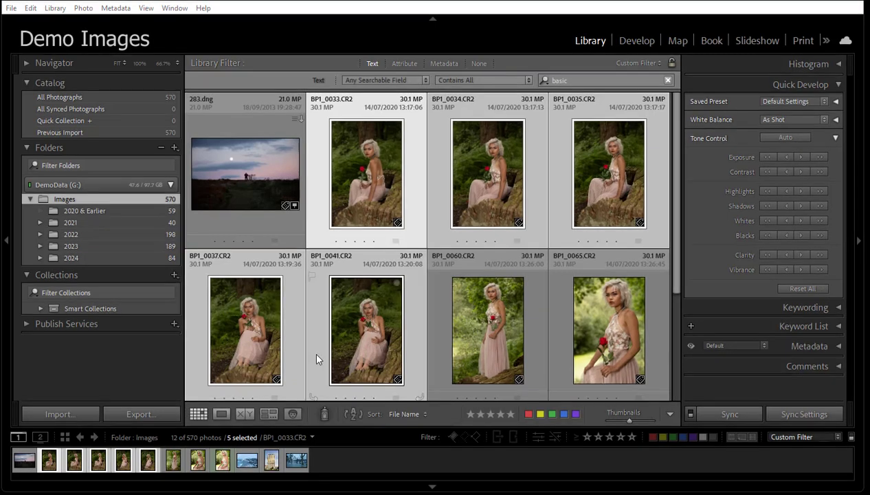
ctrl+click(318, 357)
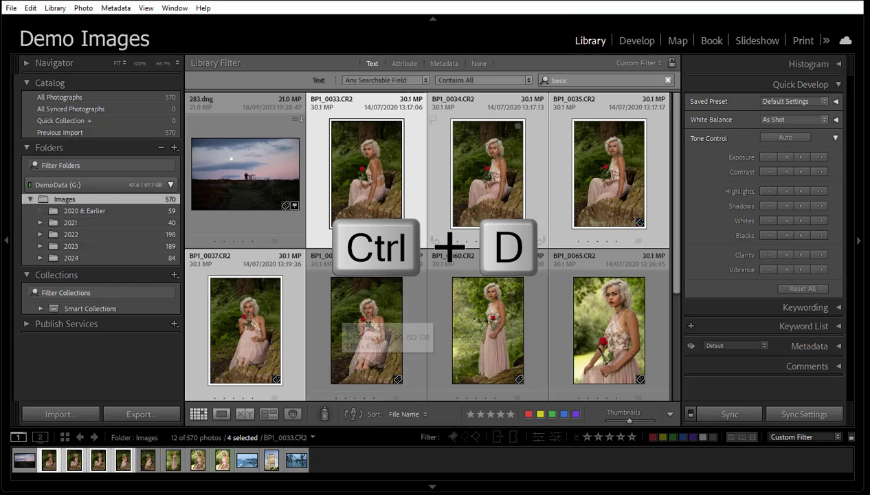
key(ctrl+d)
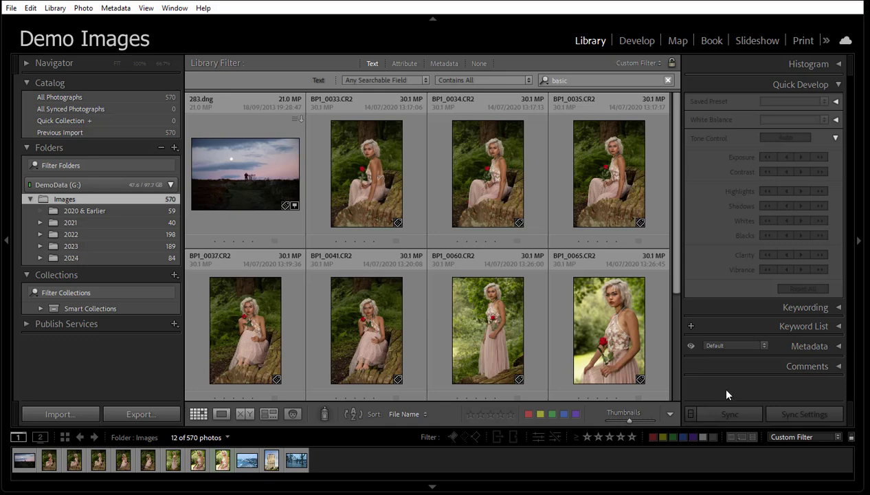
Create three virtual copies of BP1_0037.CR2
click(261, 346)
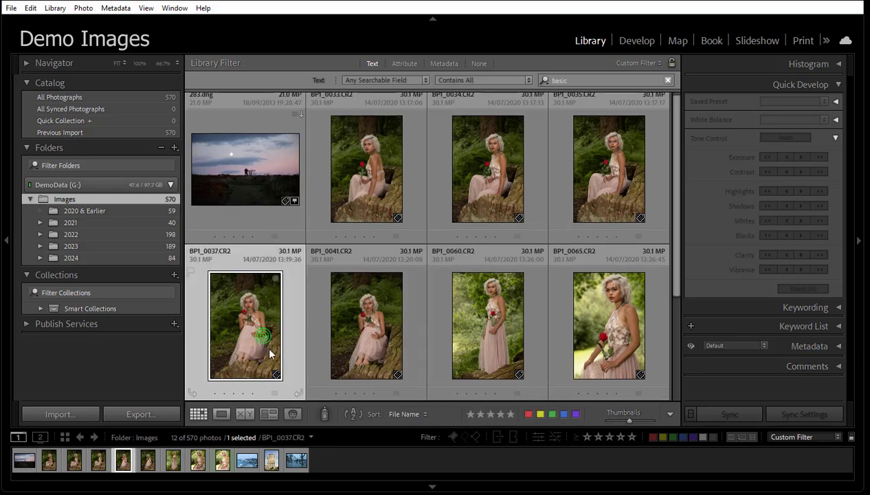
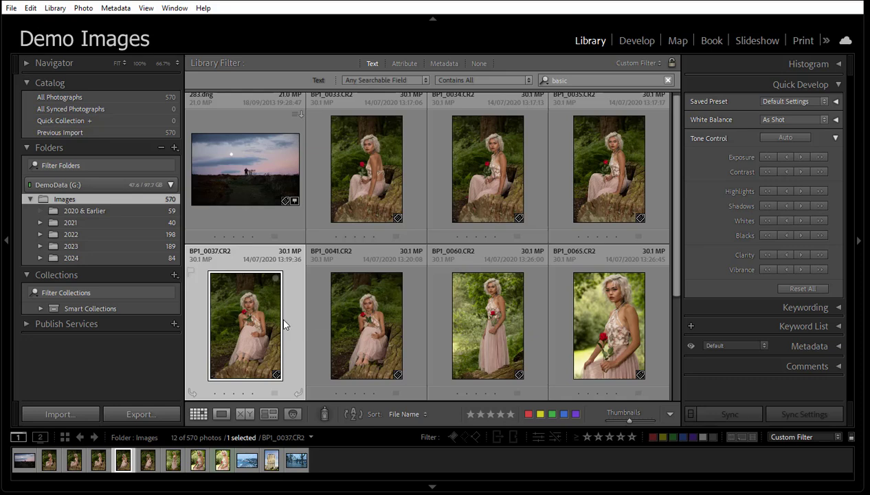
right_click(288, 313)
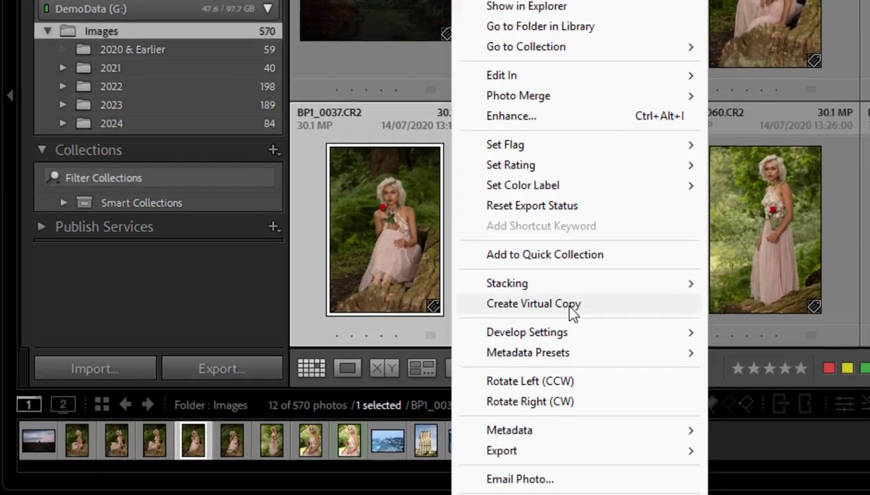
click(364, 374)
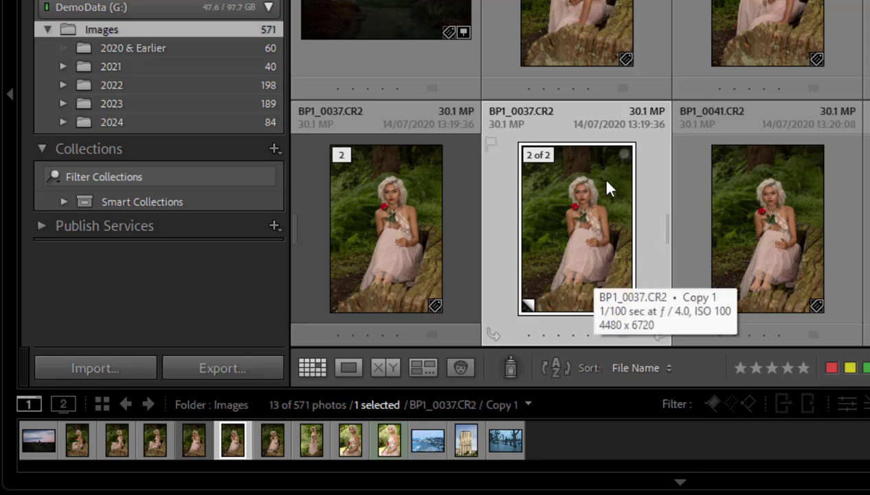
click(348, 155)
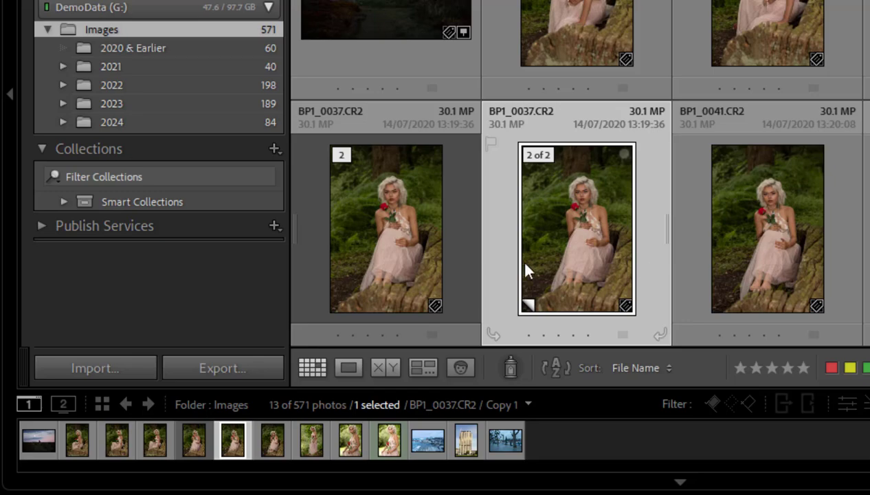
right_click(460, 212)
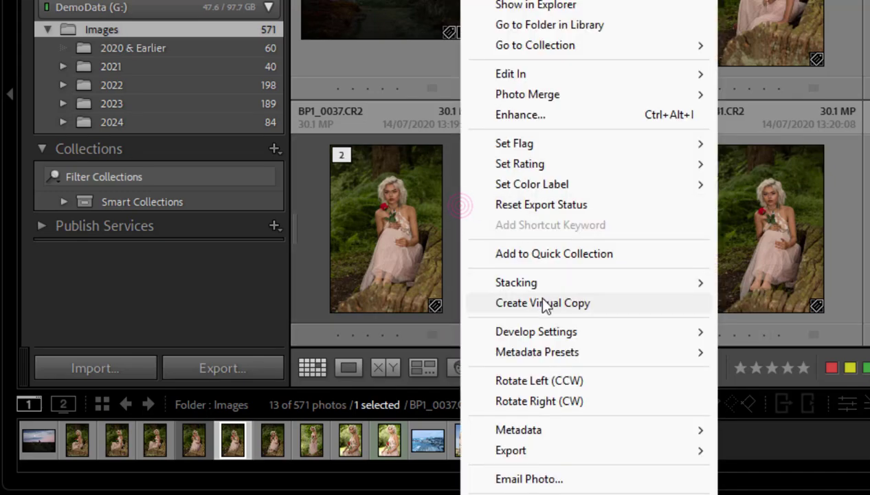
click(546, 303)
right_click(472, 226)
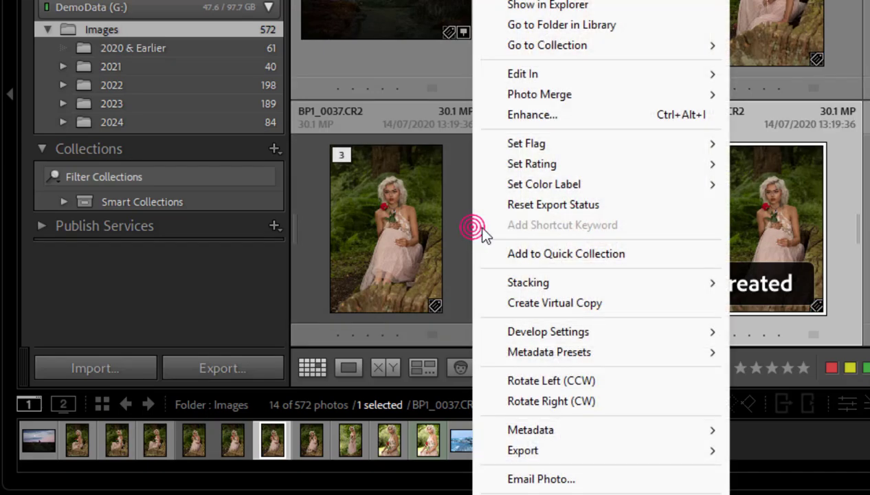
click(544, 304)
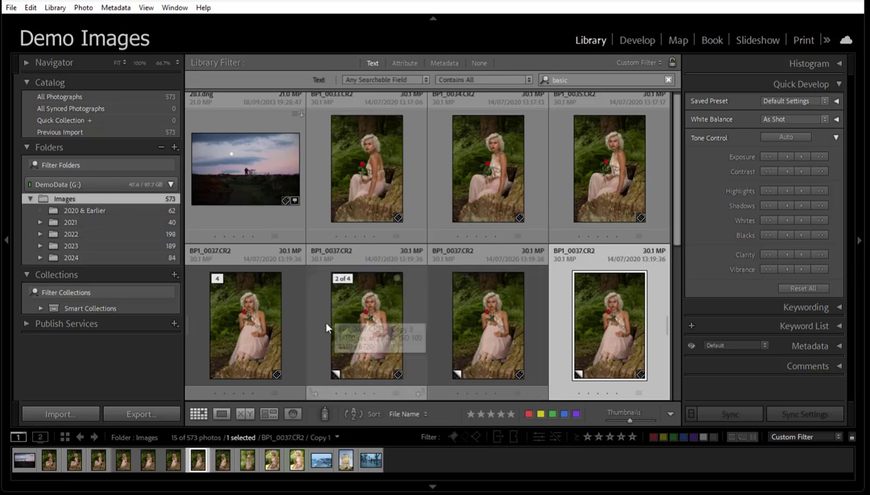
Open virtual copy 3 of BP1_0037.CR2 in Develop and set its saturation to -100
click(375, 322)
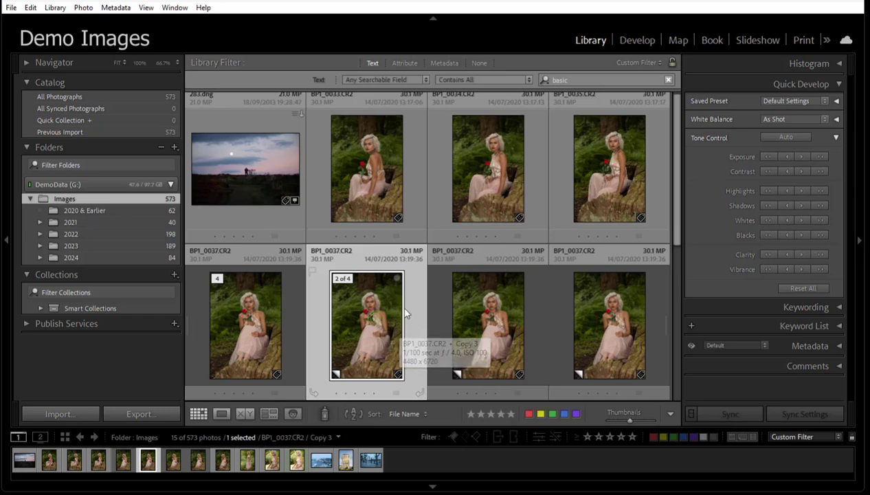
click(639, 41)
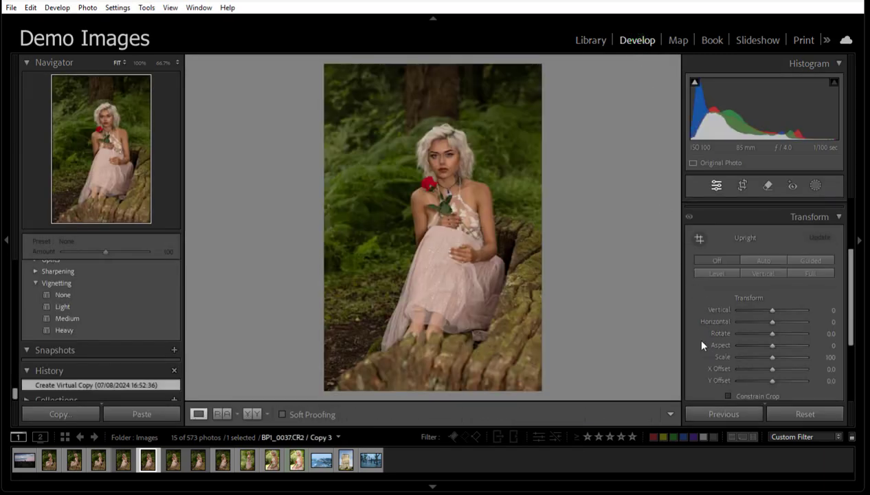
click(839, 217)
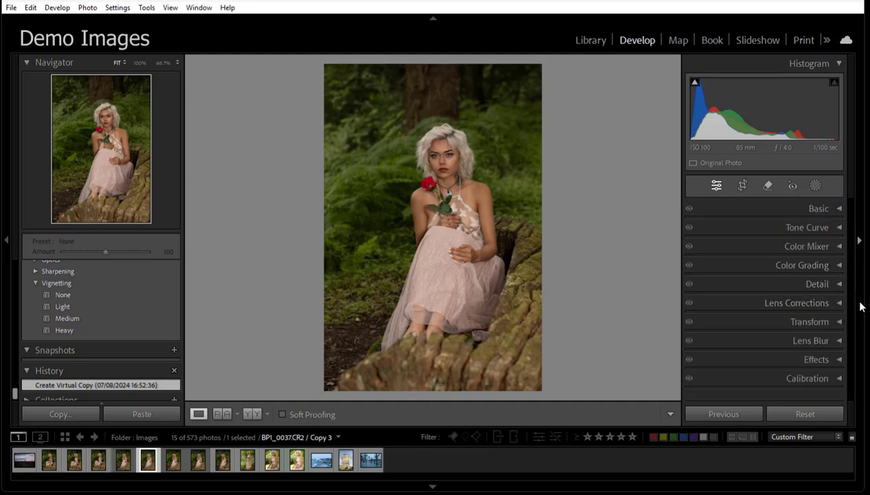
click(834, 208)
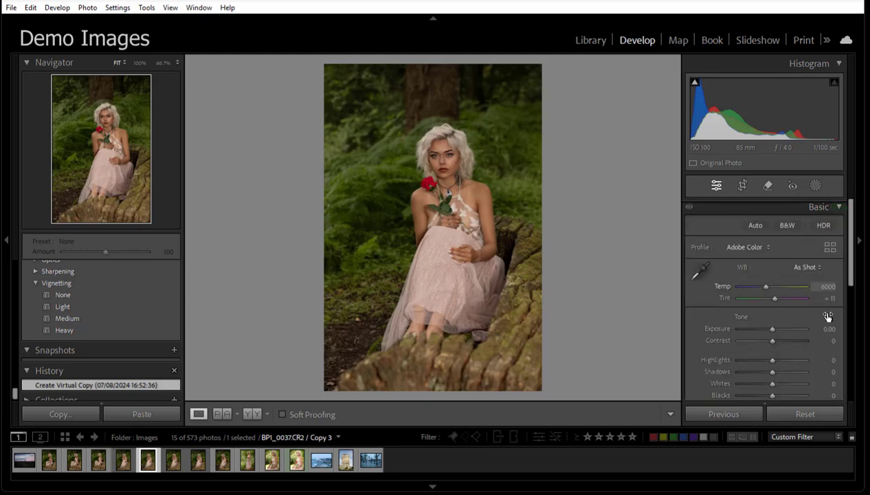
drag(849, 273, 844, 377)
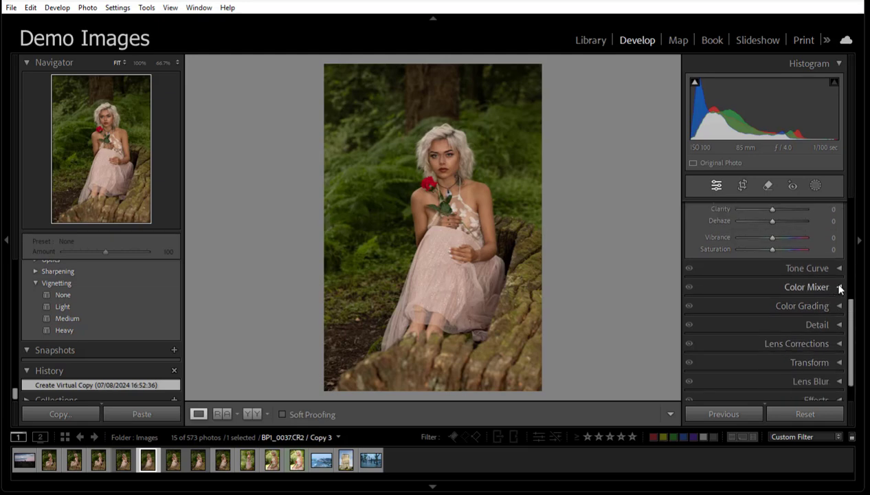
click(840, 288)
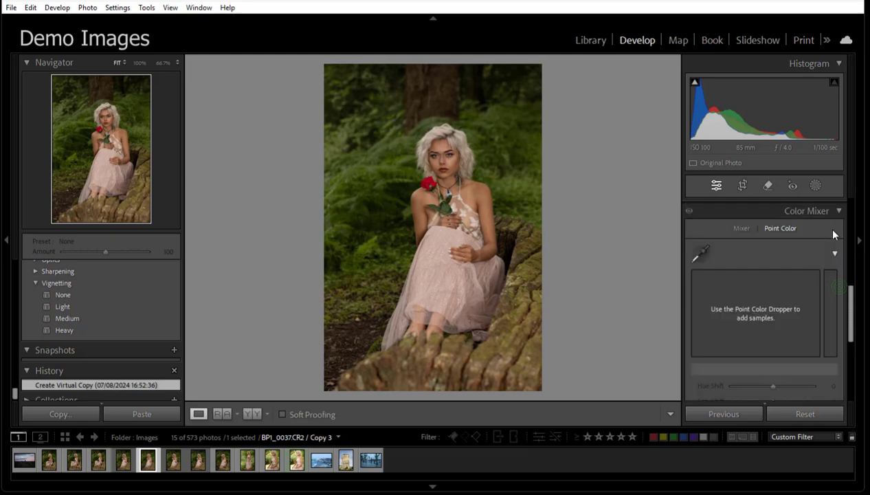
click(834, 212)
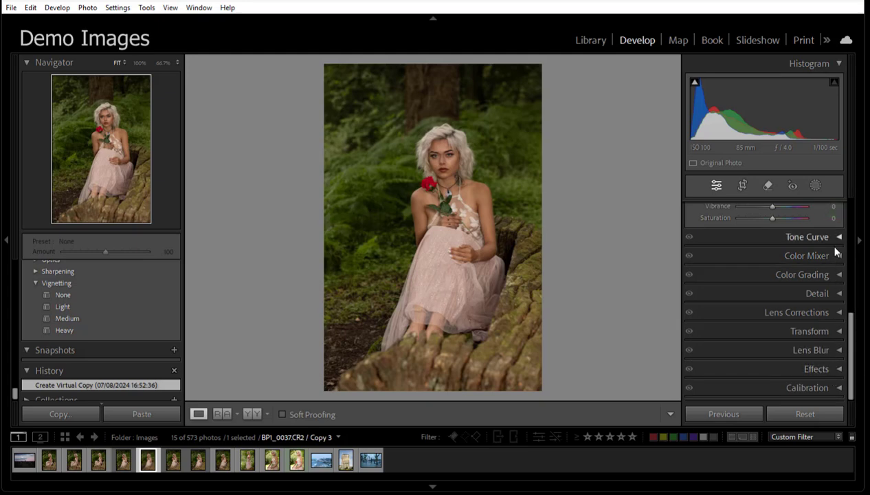
scroll(835, 328, up, 3)
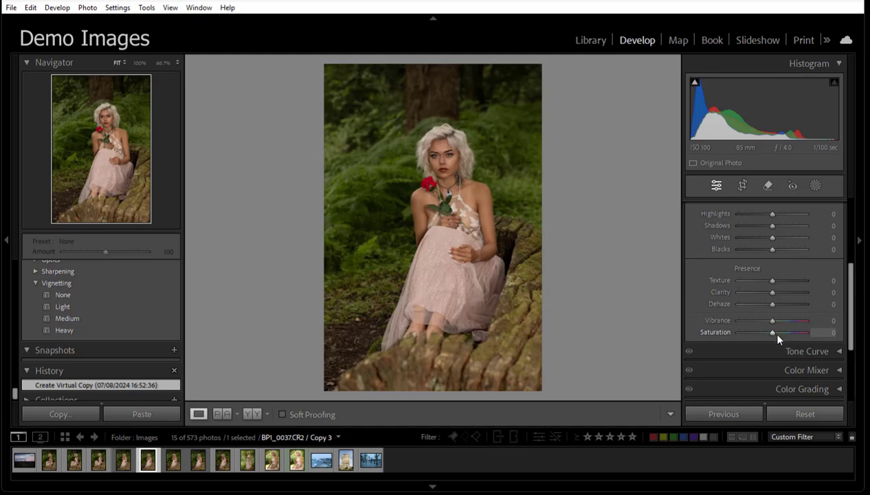
drag(771, 331, 715, 337)
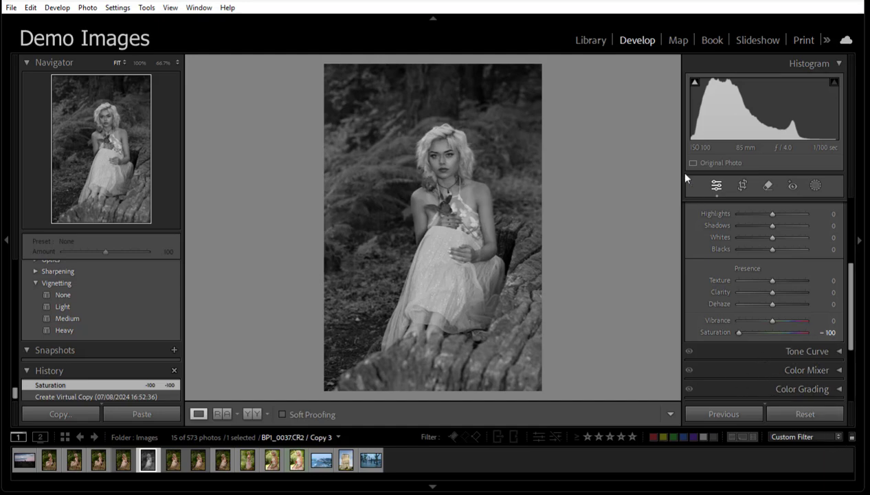
Open virtual copy 2 of BP1_0037.CR2 from the Library grid in the Develop module
click(599, 43)
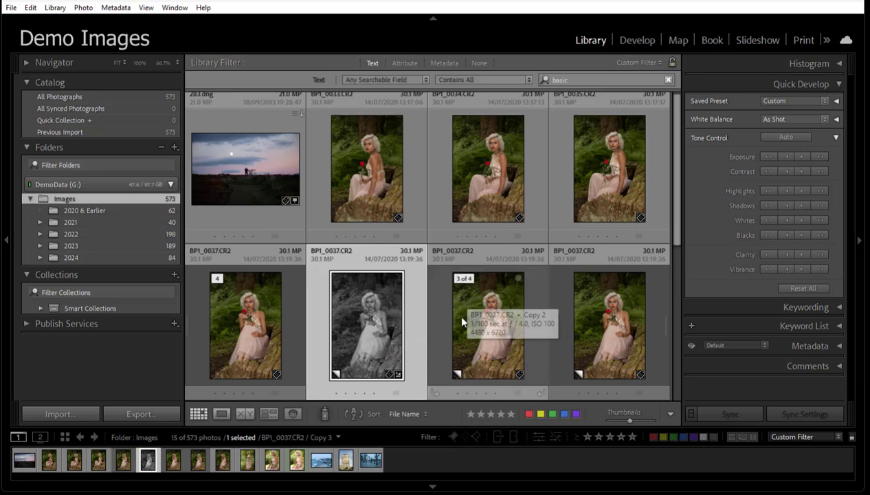
click(480, 314)
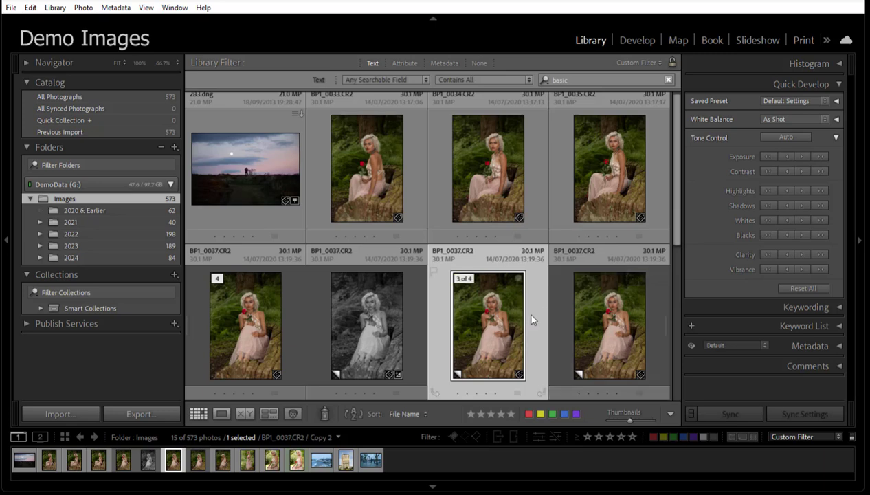
click(649, 41)
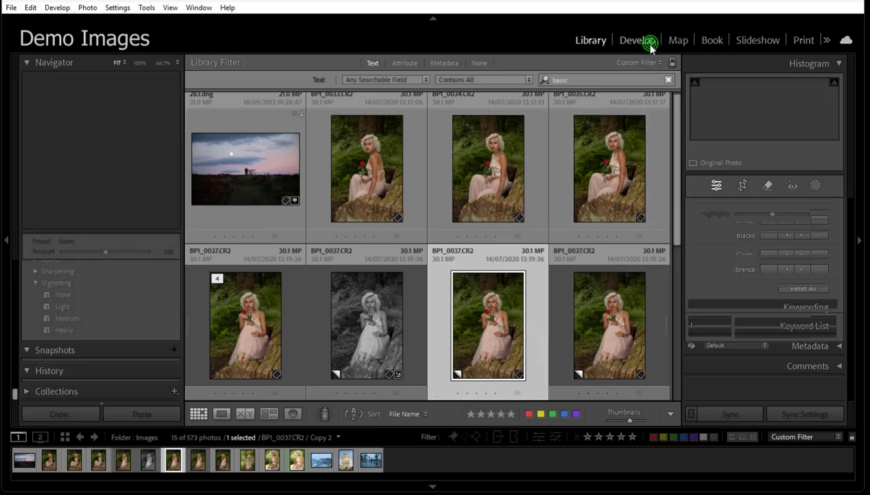
click(743, 184)
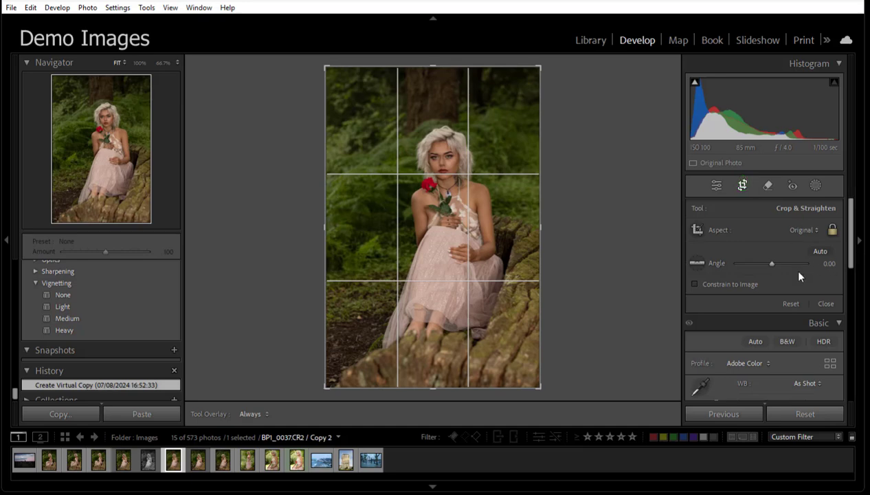
click(743, 185)
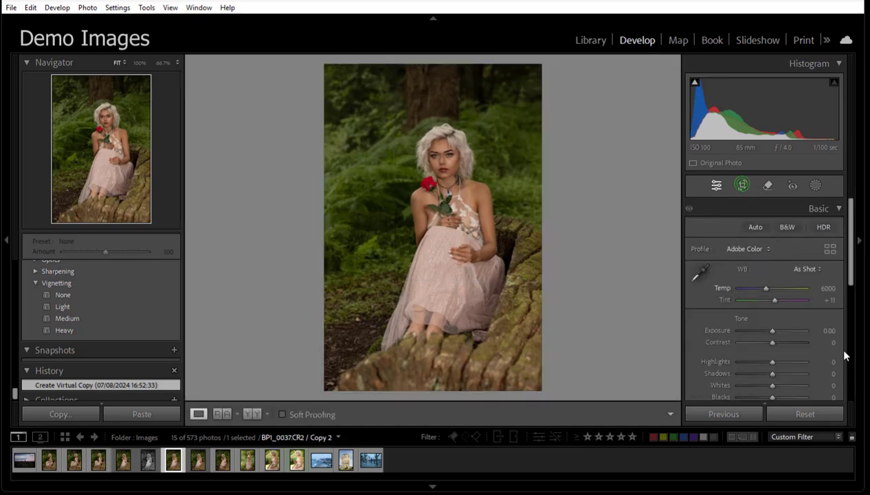
drag(851, 276, 852, 388)
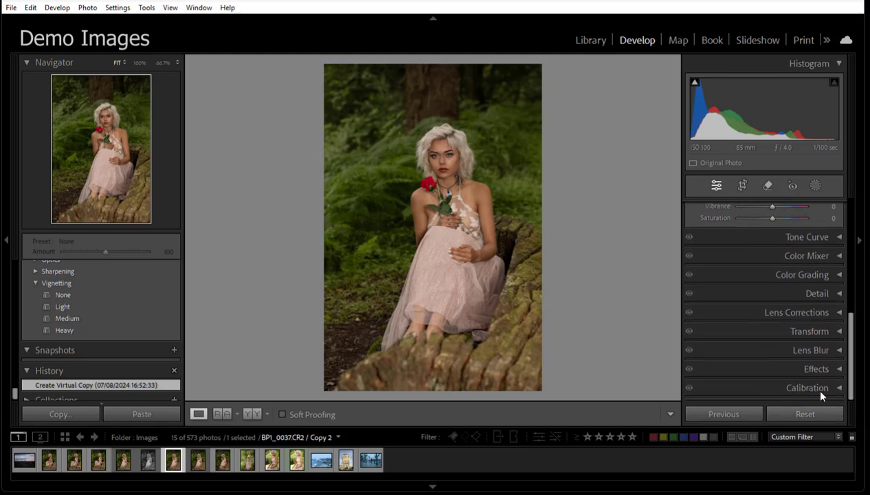
Crop virtual copy 2 at a 2.1 x 2.97 aspect ratio to about 3390 x 4800 pixels, framed tightly around the seated woman
click(743, 185)
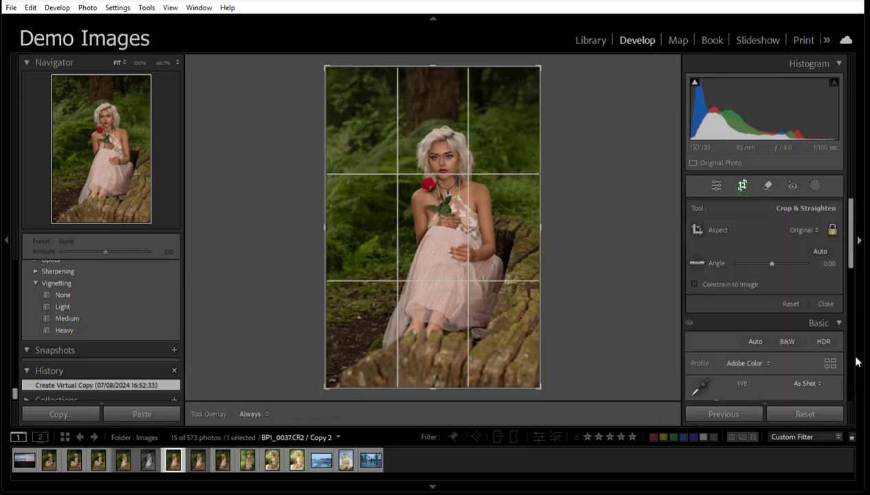
click(814, 230)
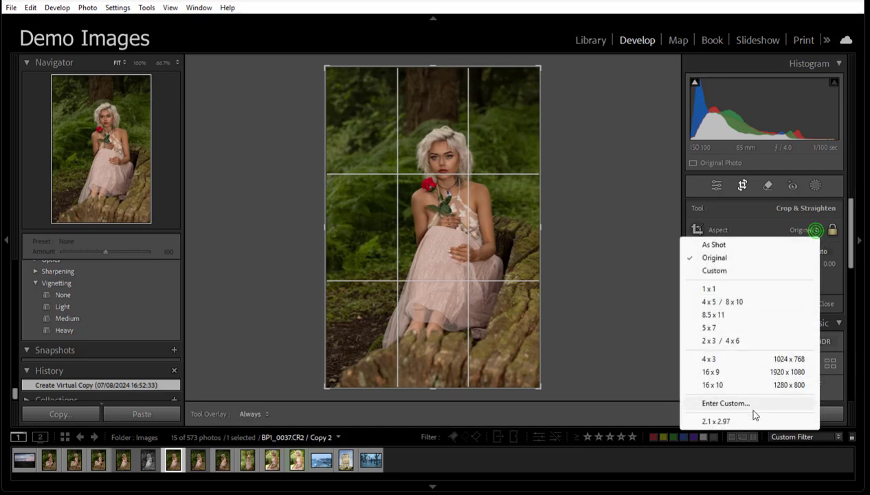
click(720, 420)
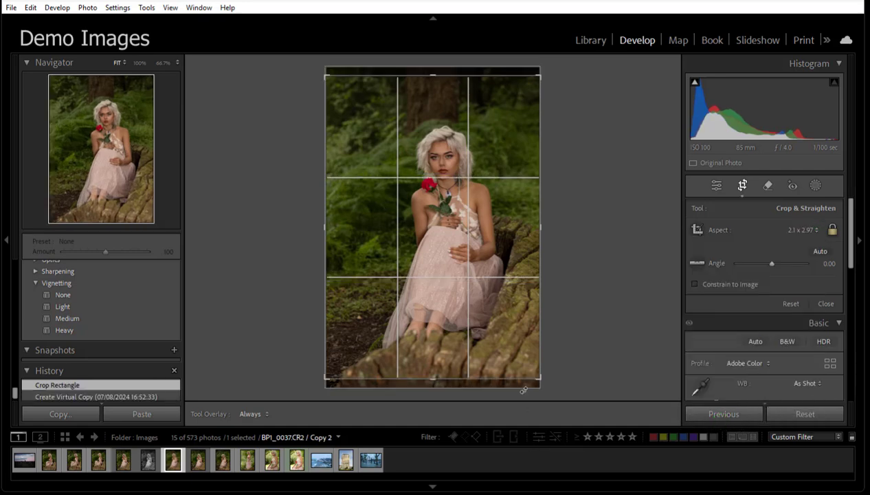
drag(538, 377, 538, 375)
drag(335, 89, 351, 111)
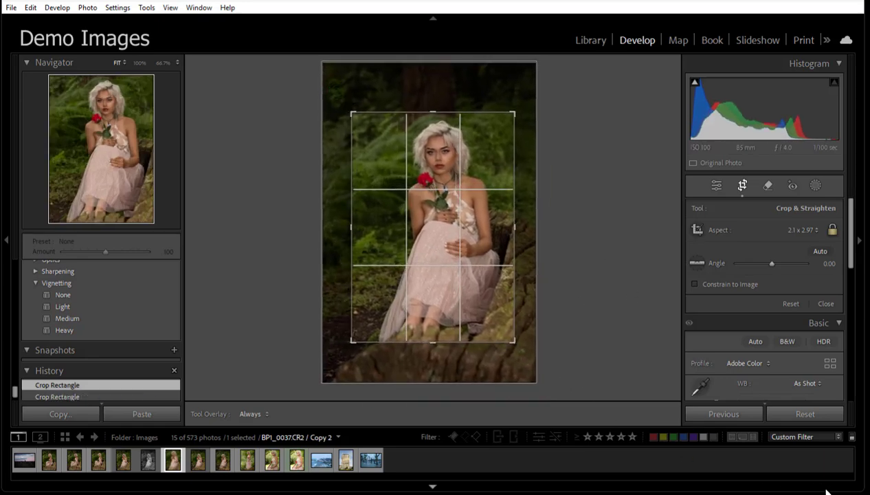
click(741, 187)
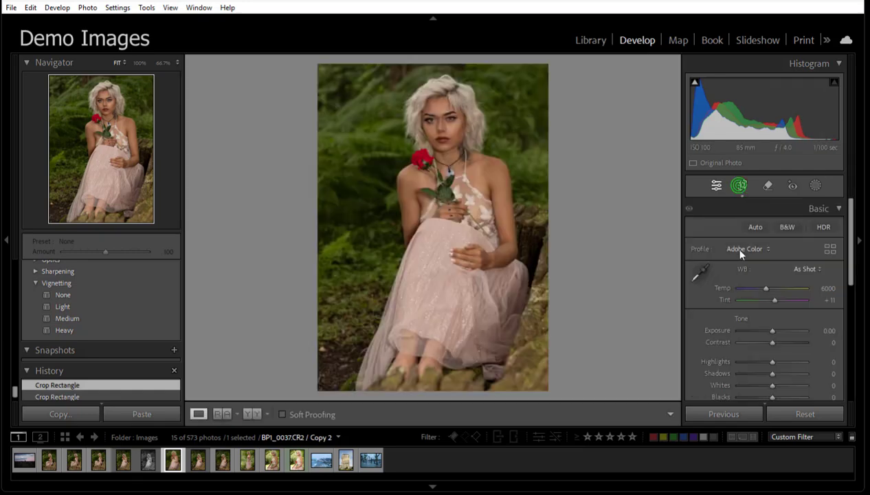
Open virtual copy 1 of BP1_0037.CR2 from the Library grid in the Develop module
click(591, 40)
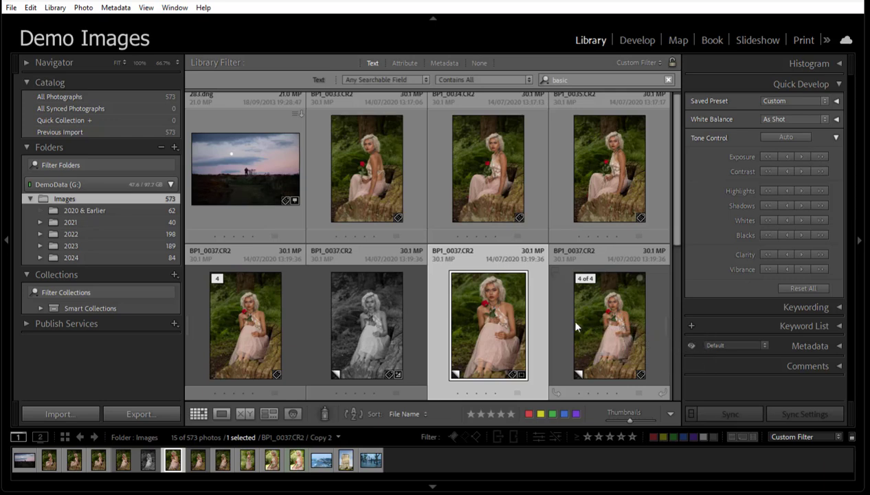
click(618, 337)
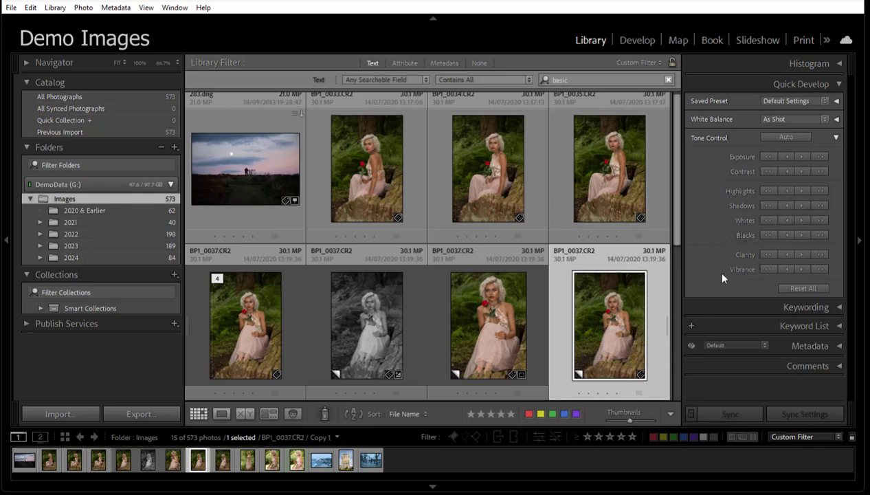
click(636, 40)
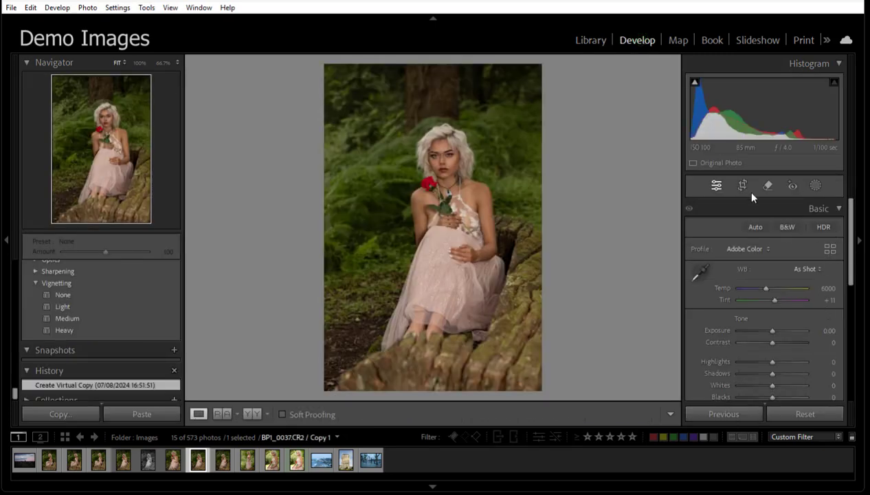
Crop virtual copy 1 at an 8.5 x 11 aspect ratio, tightening the frame slightly around the seated woman
click(743, 185)
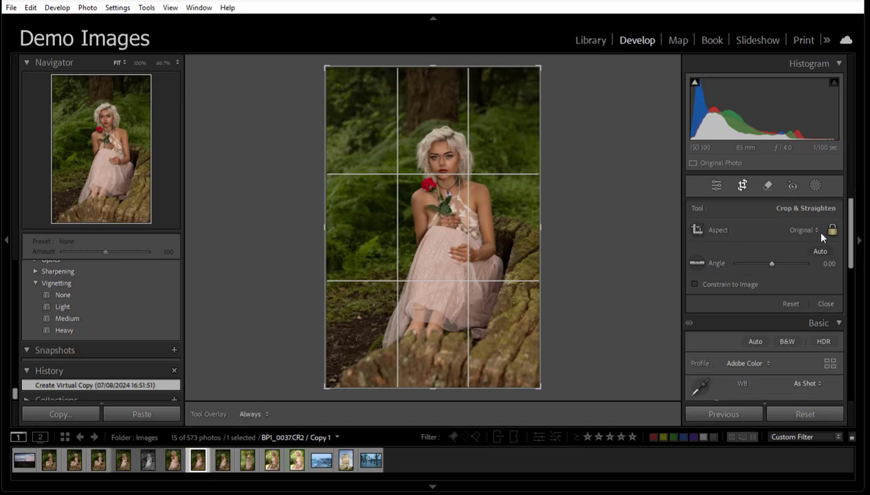
click(806, 230)
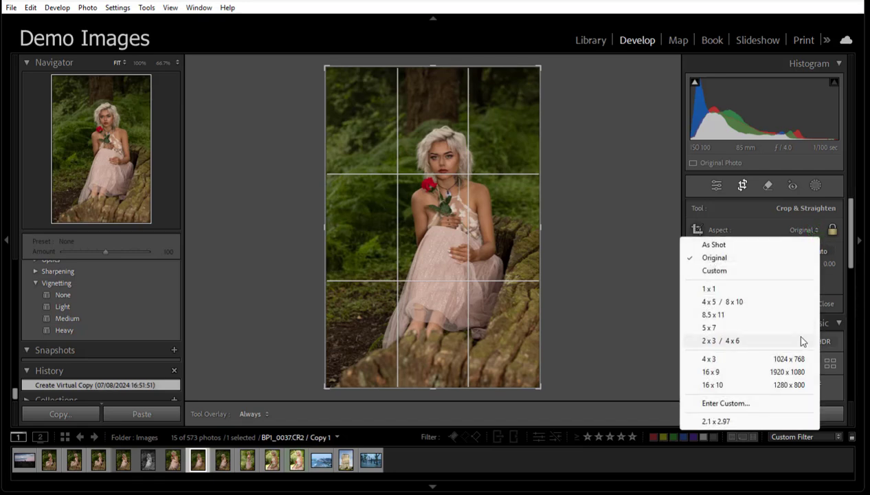
click(715, 314)
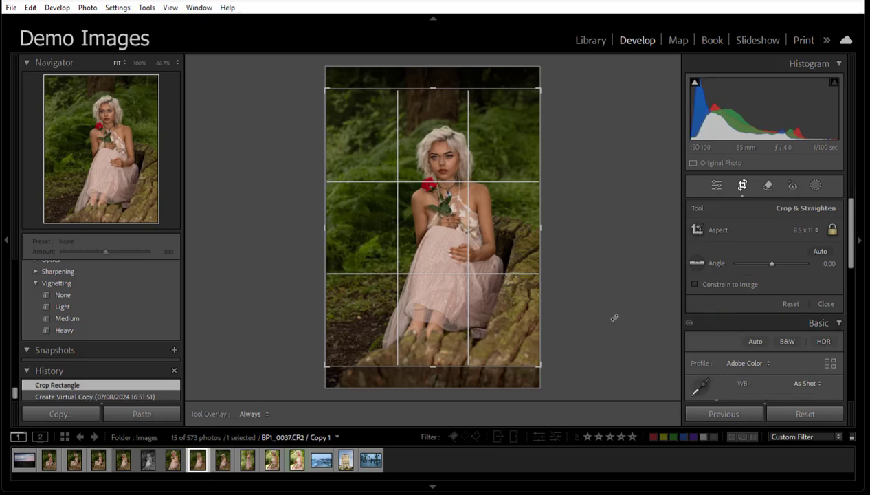
drag(325, 89, 335, 101)
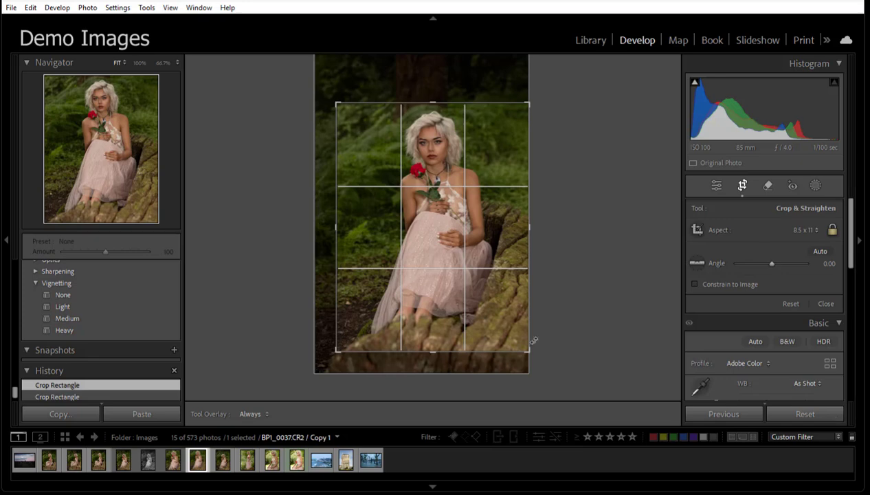
click(743, 186)
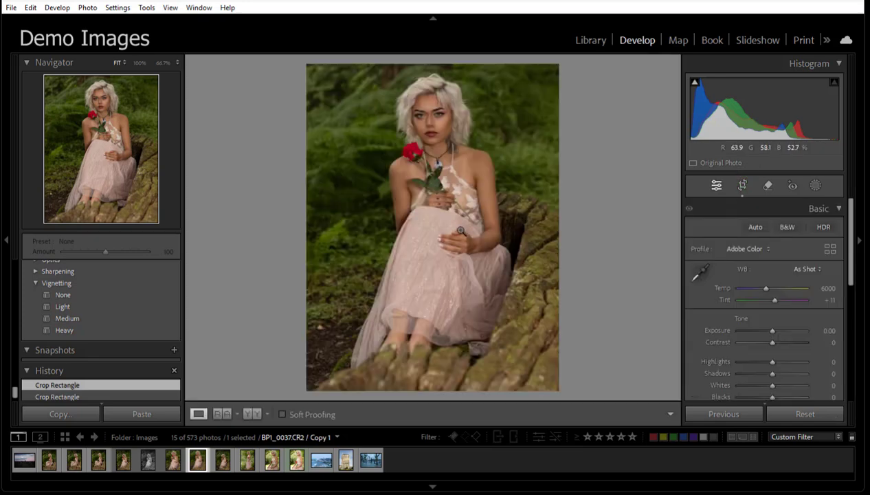
Apply the High Contrast preset from the Color group to virtual copy 1
scroll(742, 295, down, 1)
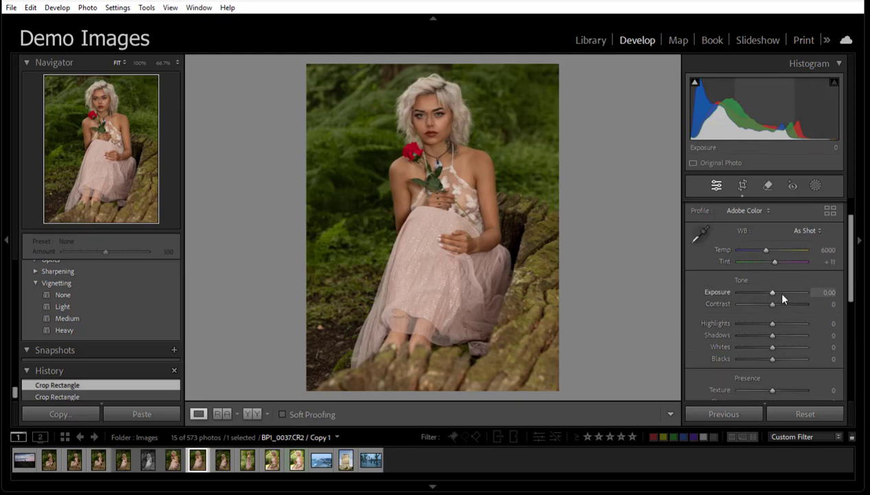
scroll(777, 292, down, 1)
scroll(781, 294, down, 2)
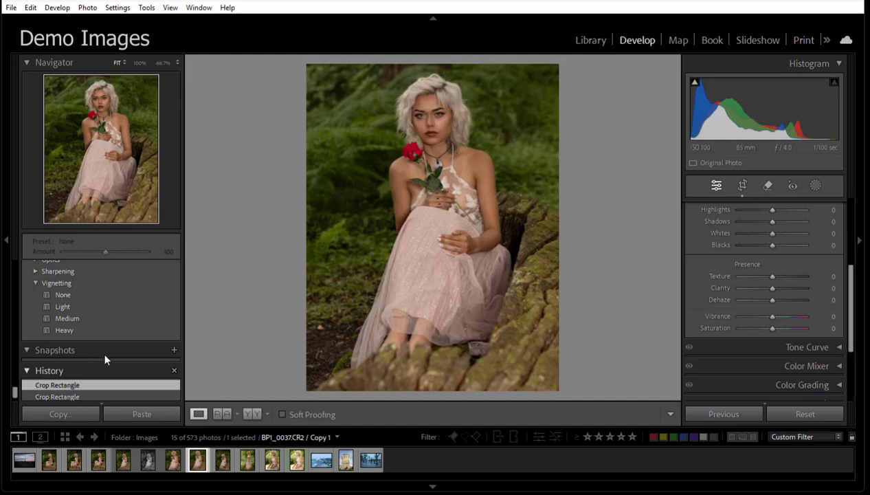
scroll(79, 323, up, 5)
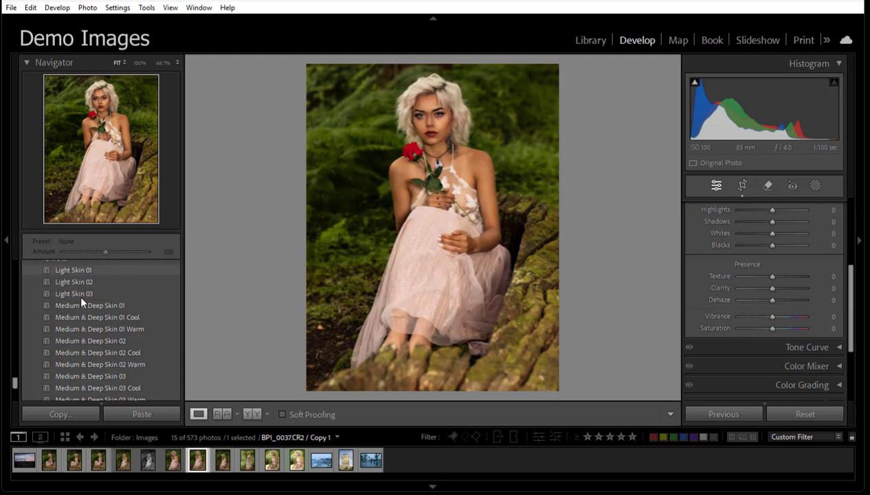
scroll(82, 309, down, 5)
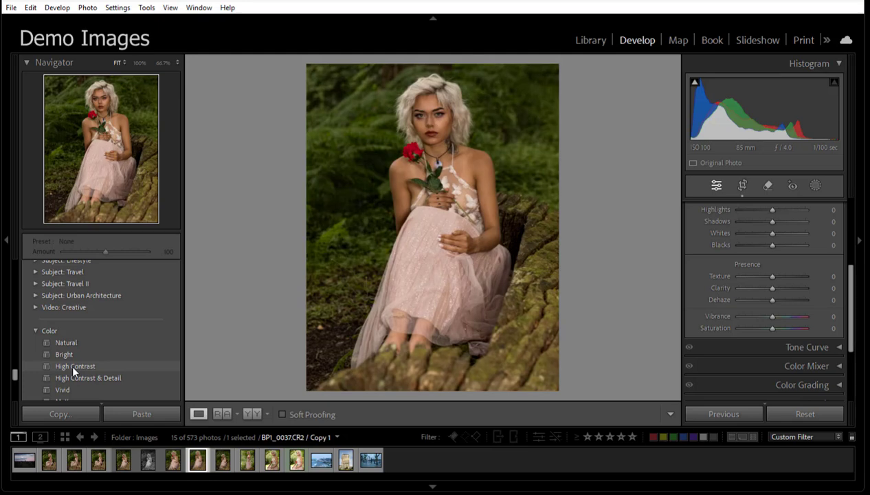
click(73, 366)
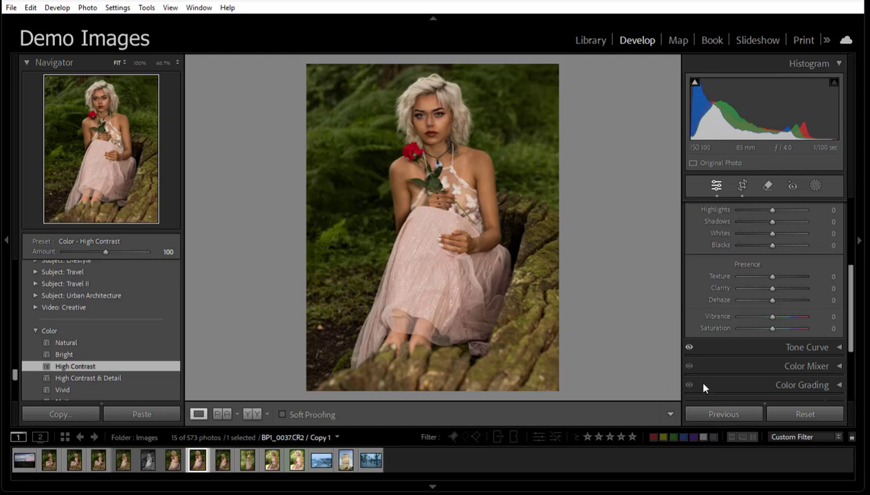
Return to the Library grid and look at the export option available for virtual copy 2 of BP1_0037.CR2
click(590, 40)
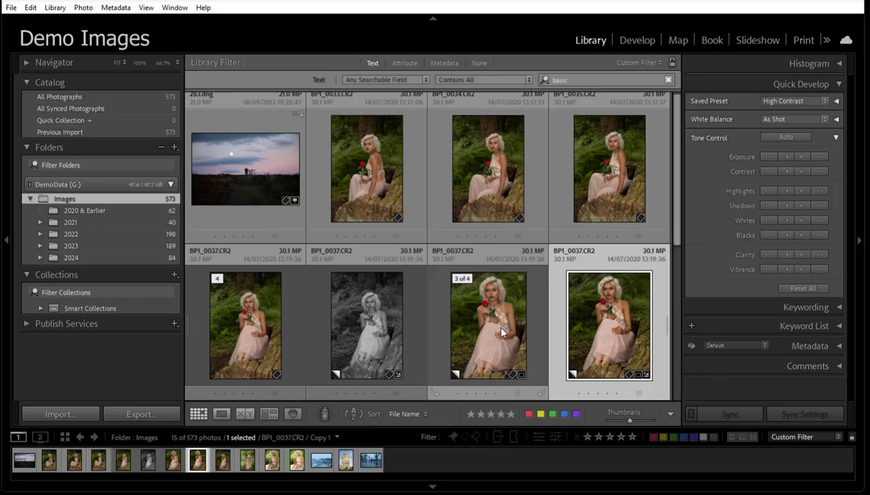
right_click(479, 326)
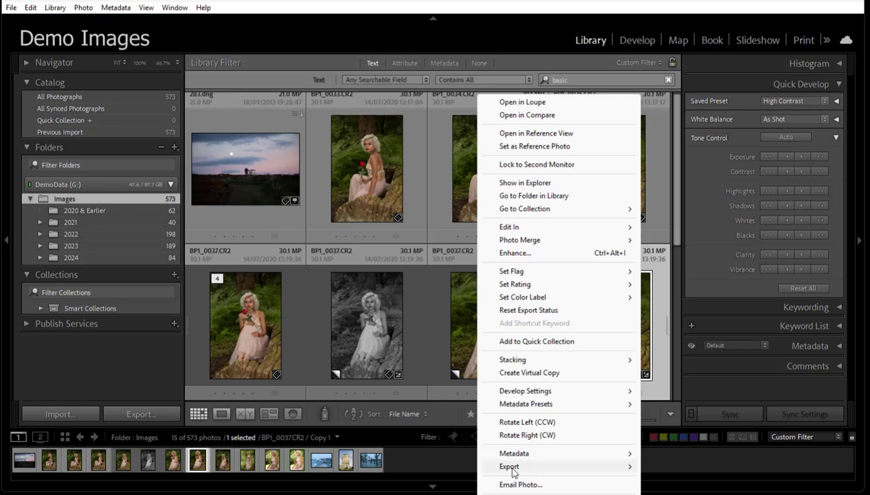
mouse_move(510, 469)
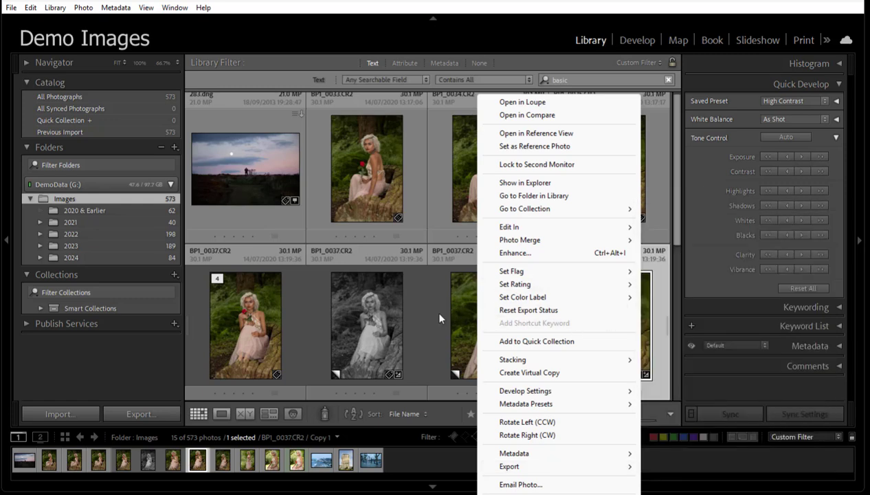
click(435, 310)
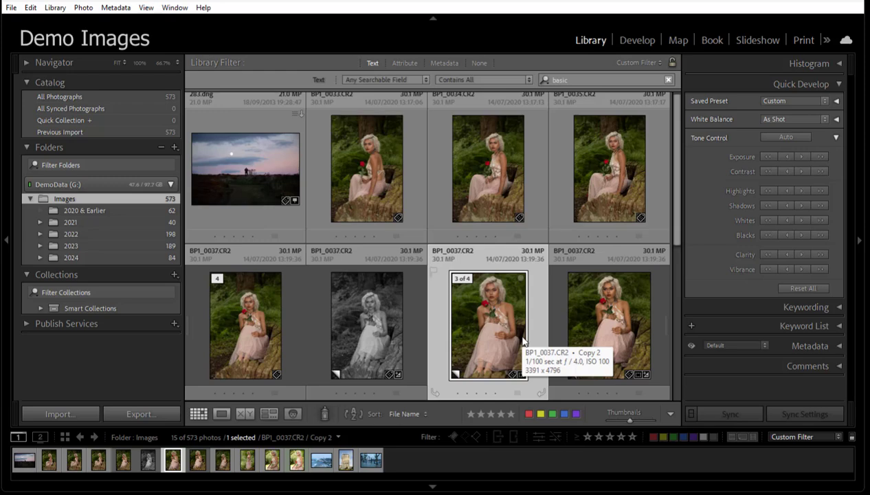
Select the original BP1_0037.CR2 at the start of its stack, dismissing the thumbnail header's display options
click(286, 252)
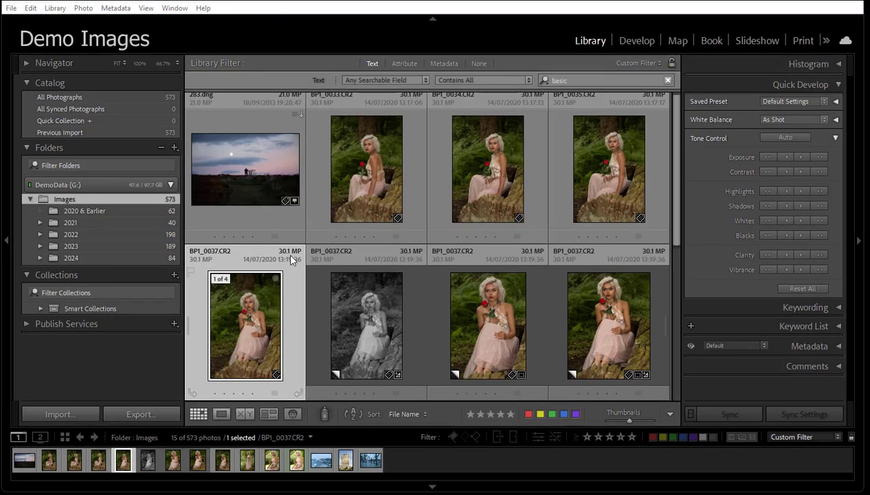
right_click(289, 258)
right_click(288, 260)
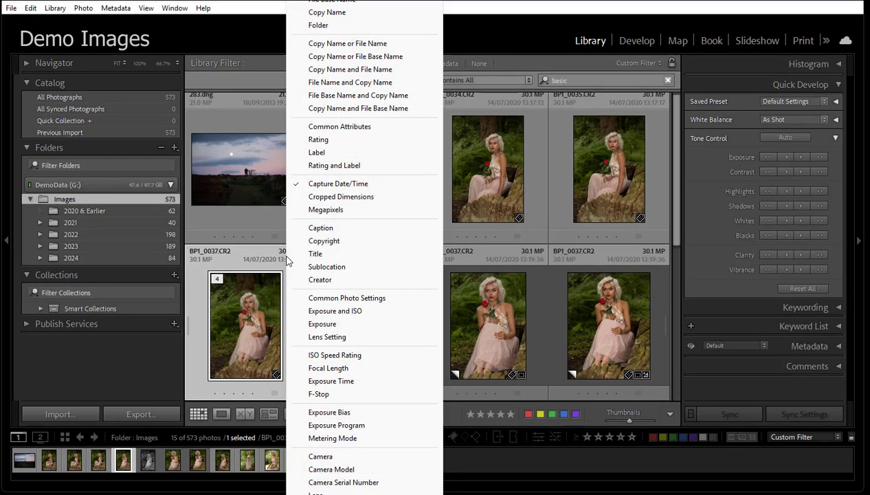
right_click(272, 259)
click(241, 374)
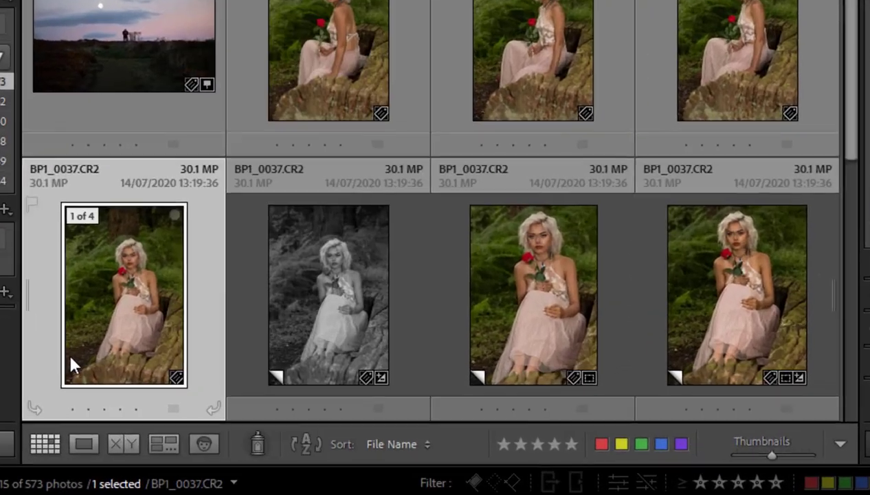